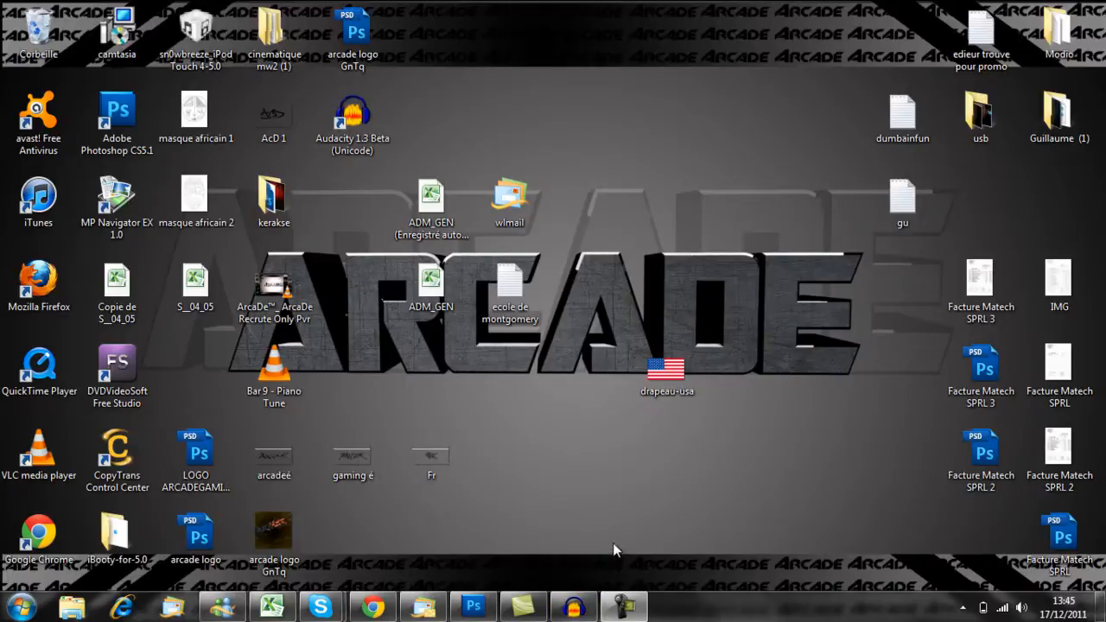
- Launch LooksBuilder and maximize its window
{"action": "left_click", "coordinate": [20, 607]}
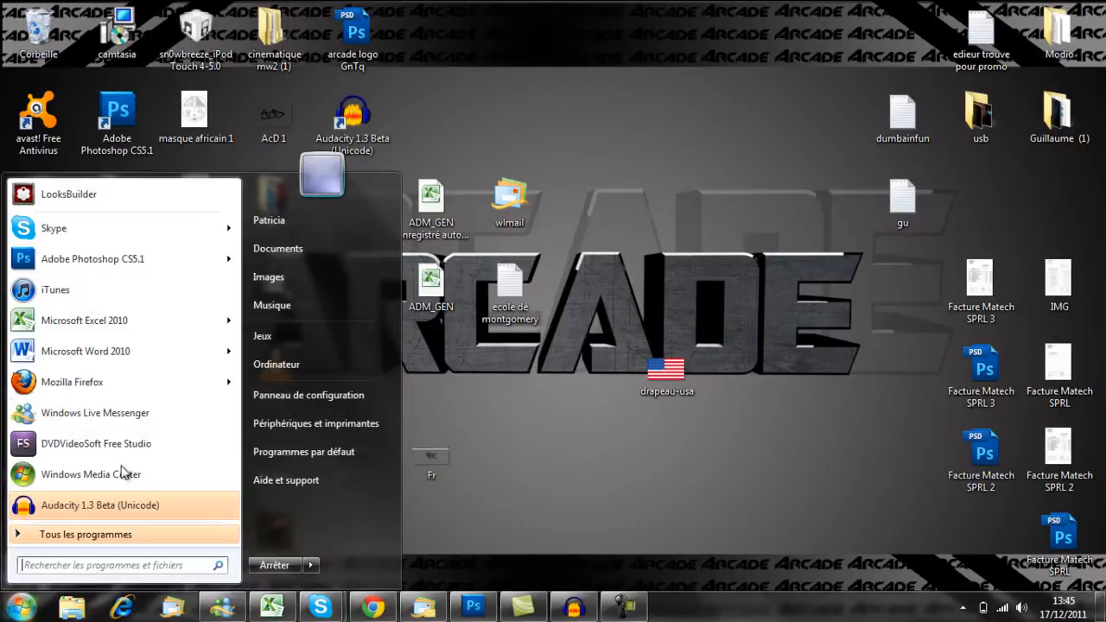
{"action": "left_click", "coordinate": [74, 196]}
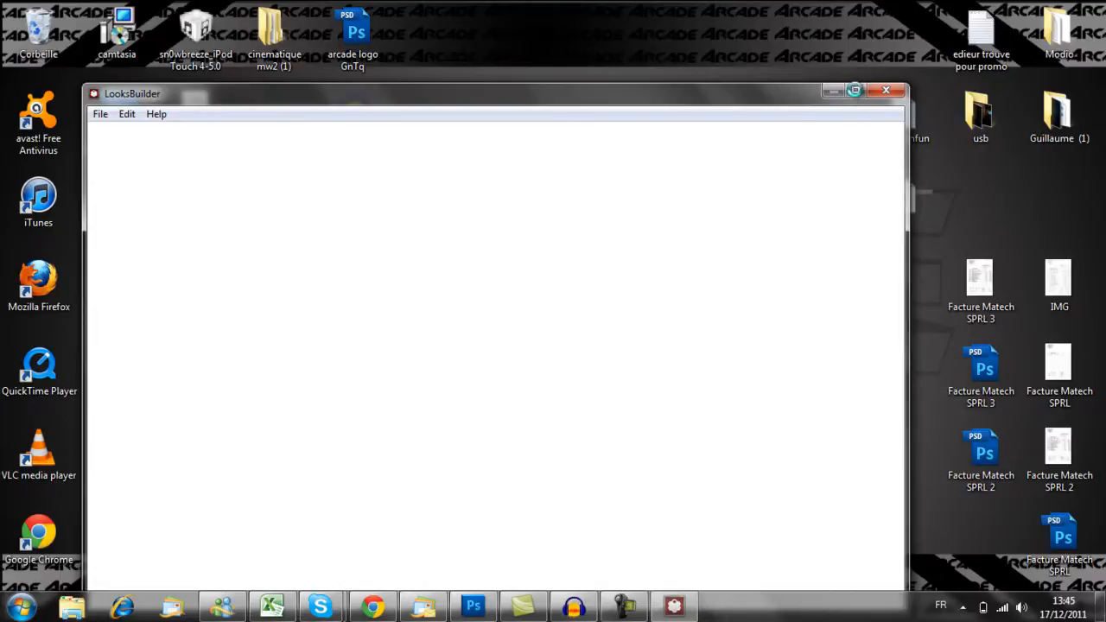
{"action": "left_click", "coordinate": [855, 90]}
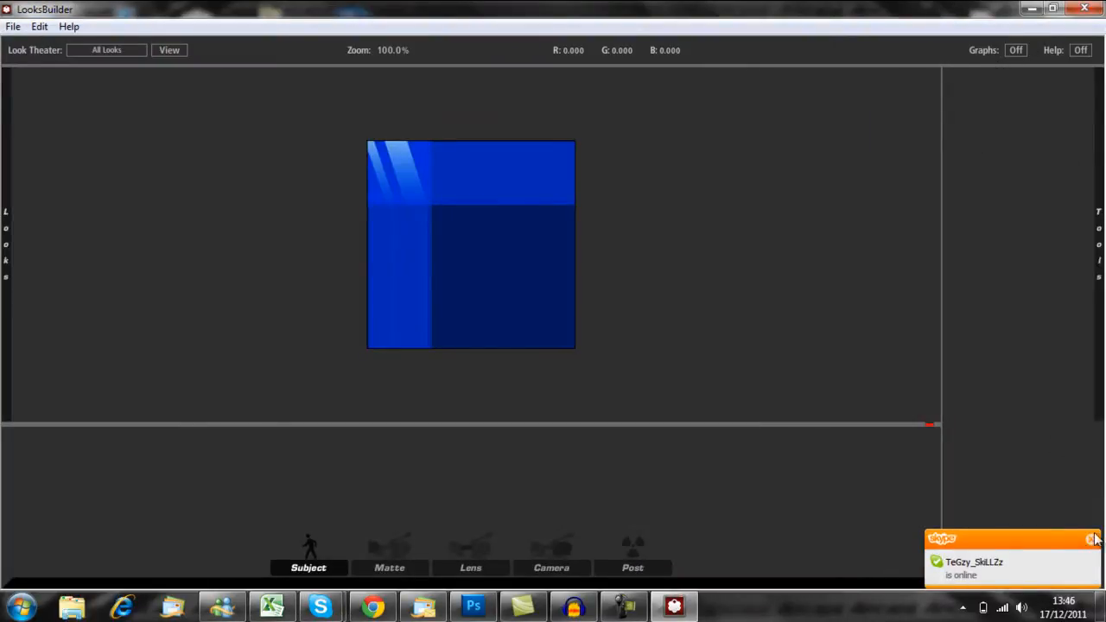
- Open the ARCADE wallpaper image file for editing
{"action": "left_click", "coordinate": [13, 26]}
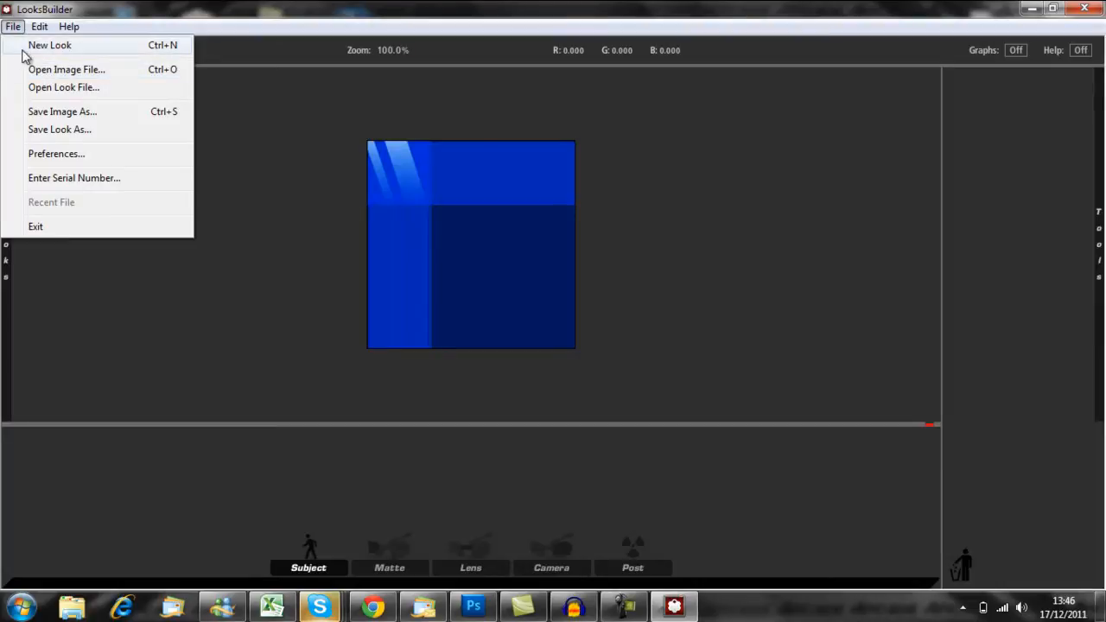
{"action": "left_click", "coordinate": [217, 97]}
{"action": "left_click", "coordinate": [13, 27]}
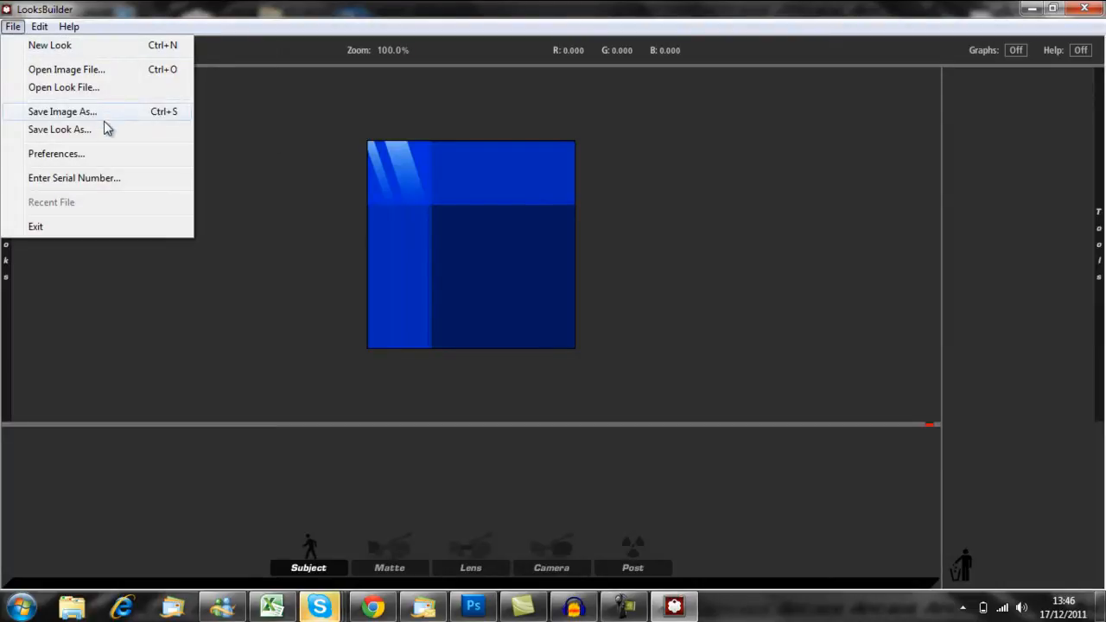
{"action": "left_click", "coordinate": [229, 103]}
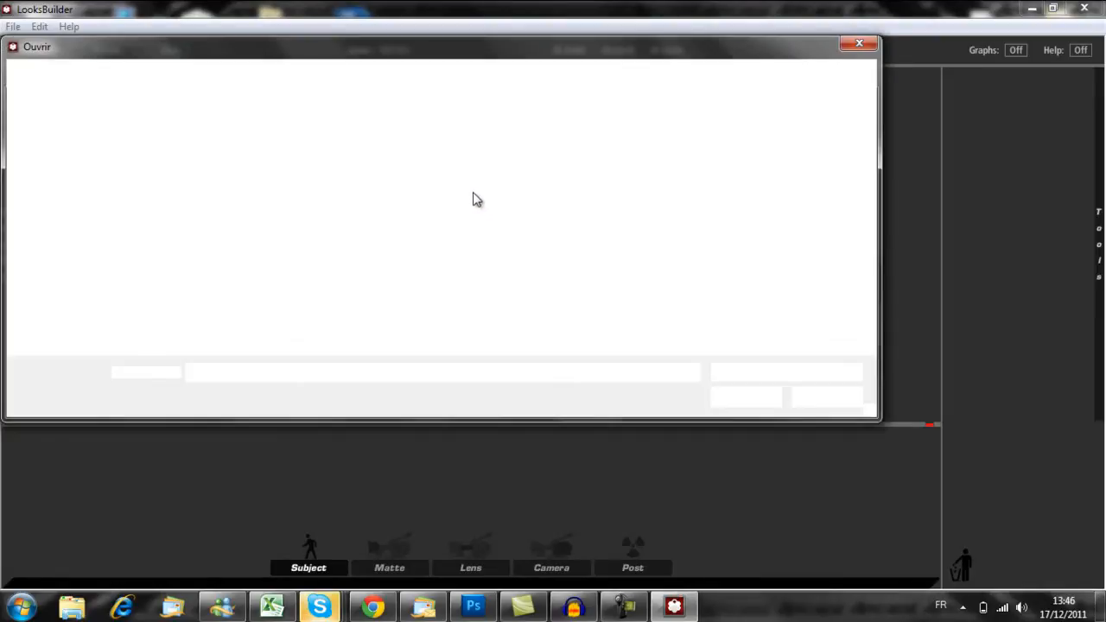
{"action": "left_click_drag", "start_coordinate": [865, 176], "coordinate": [851, 265]}
{"action": "left_click", "coordinate": [227, 278]}
{"action": "left_click", "coordinate": [753, 399]}
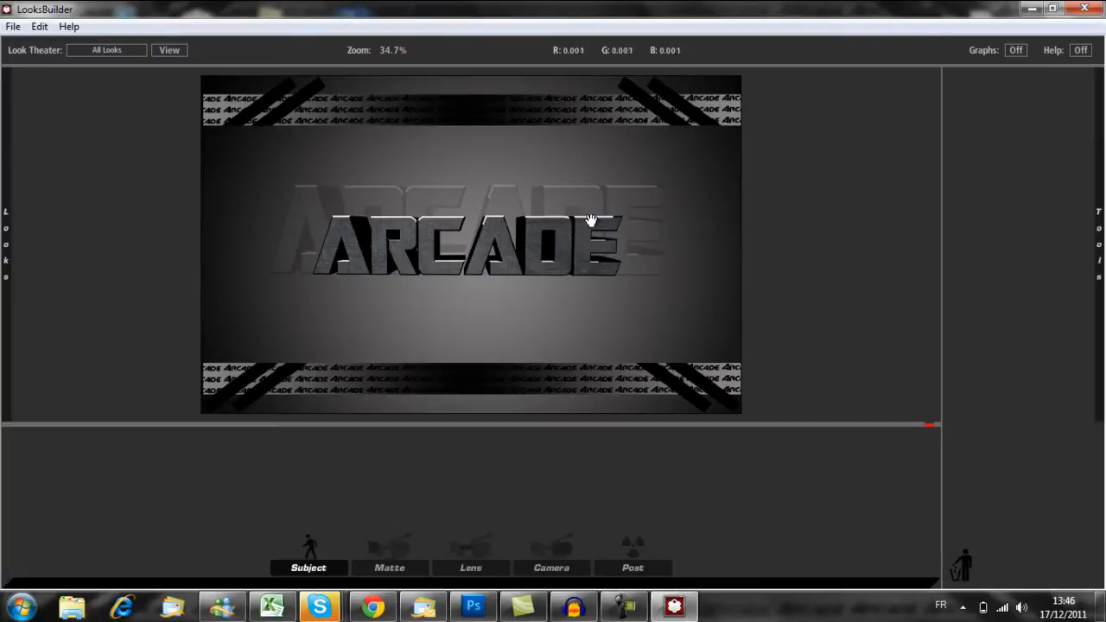
- Browse the preset looks in the Tints, Stock Emulation, Special Effects and Diffusion categories
{"action": "mouse_move", "coordinate": [4, 212]}
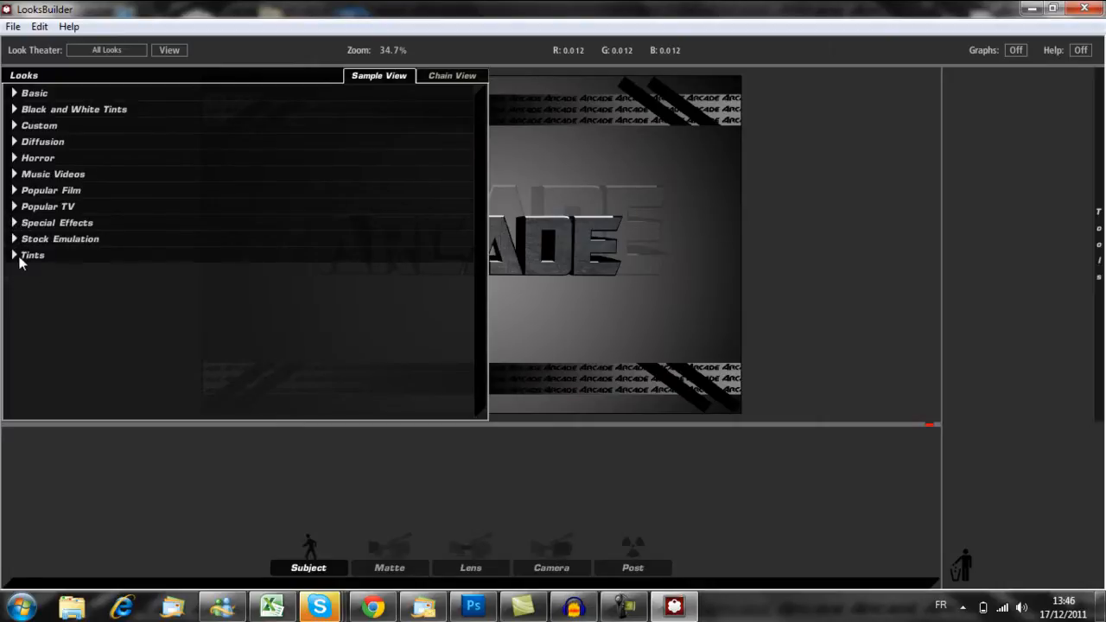
{"action": "left_click", "coordinate": [14, 255]}
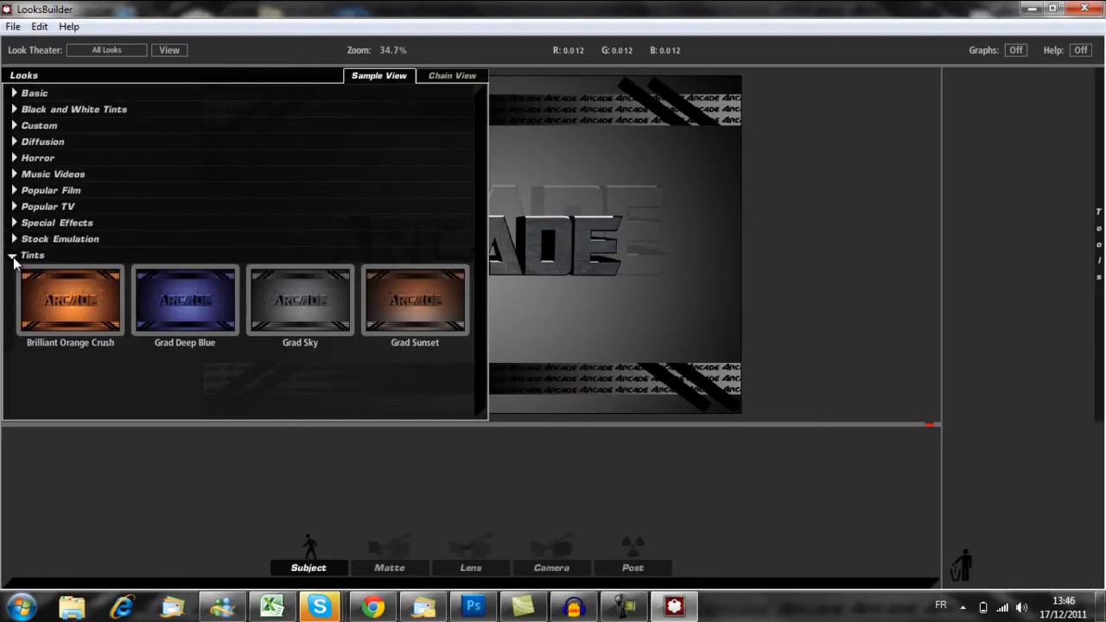
{"action": "left_click", "coordinate": [14, 257]}
{"action": "left_click", "coordinate": [14, 240]}
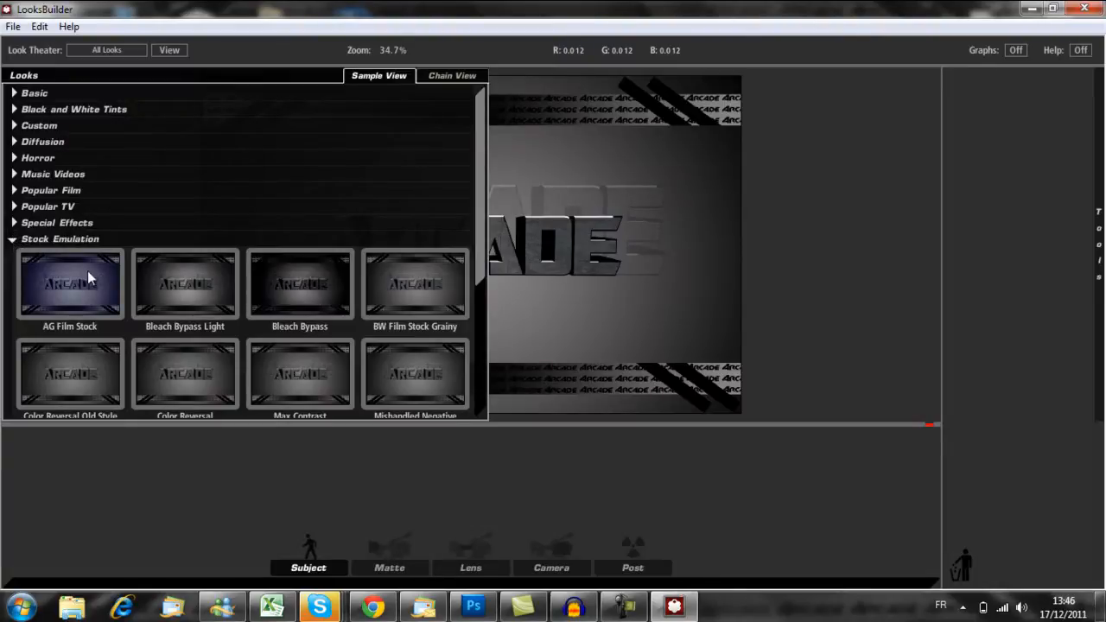
{"action": "left_click", "coordinate": [13, 235]}
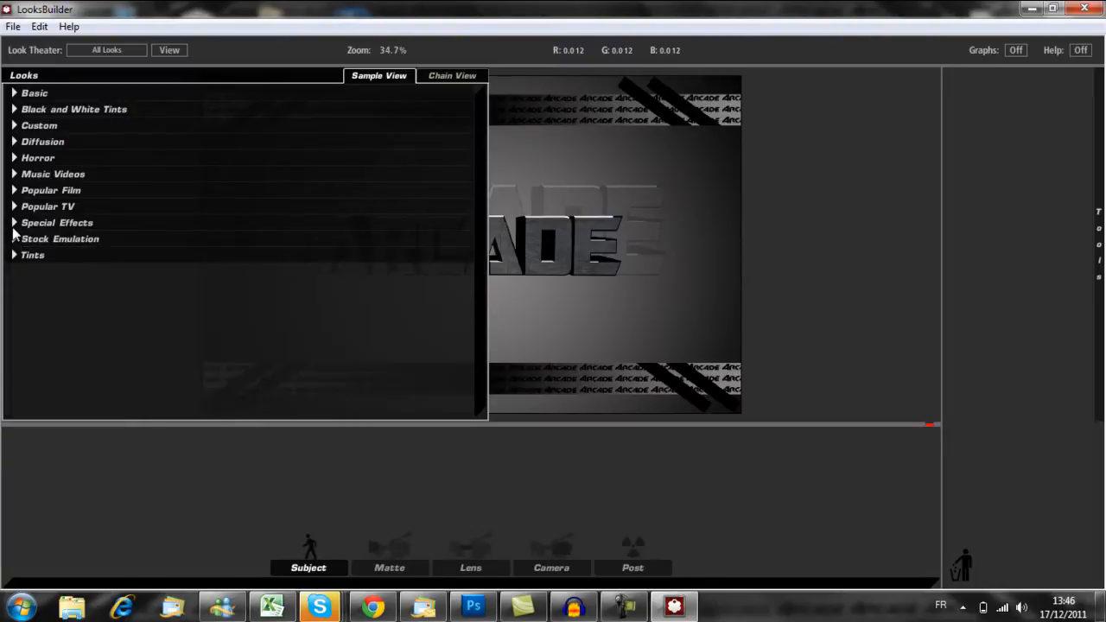
{"action": "left_click", "coordinate": [13, 226]}
{"action": "left_click", "coordinate": [13, 224]}
{"action": "left_click", "coordinate": [14, 142]}
{"action": "left_click", "coordinate": [13, 143]}
- Try the Color of Hell, Basic Black and White, and Basic Black Diffusion looks on the image in turn
{"action": "left_click", "coordinate": [13, 158]}
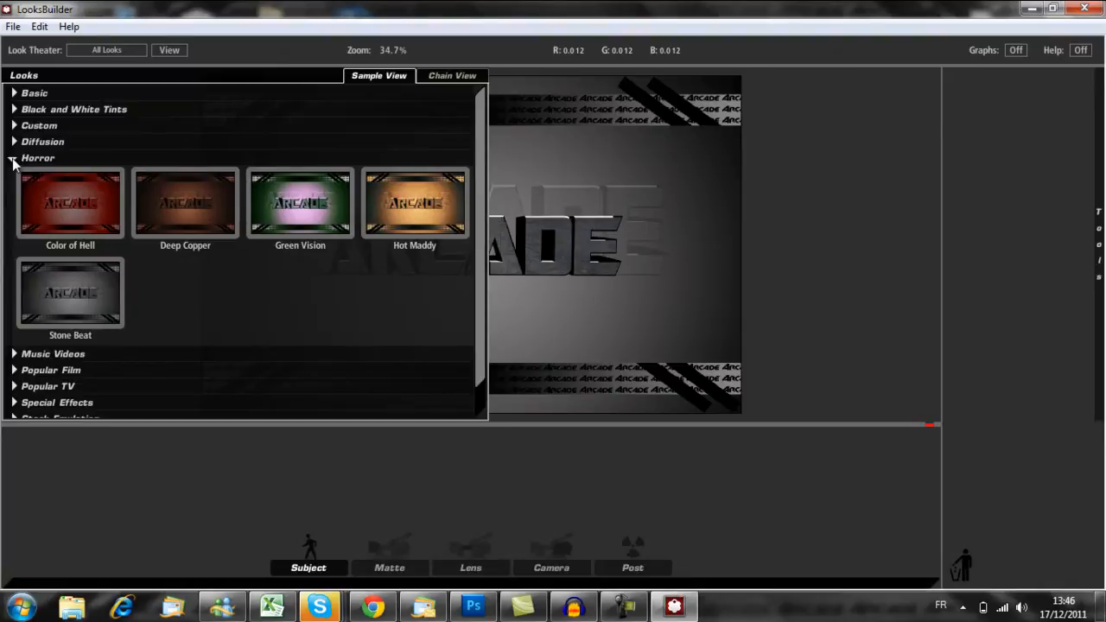
{"action": "mouse_move", "coordinate": [61, 213]}
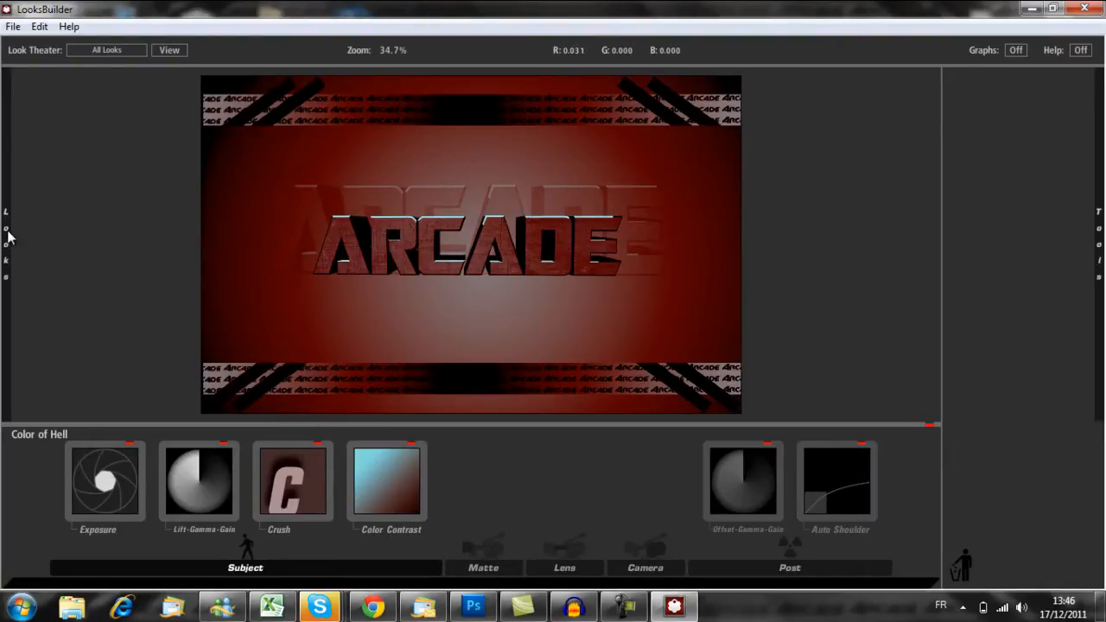
{"action": "mouse_move", "coordinate": [9, 235]}
{"action": "left_click", "coordinate": [13, 94]}
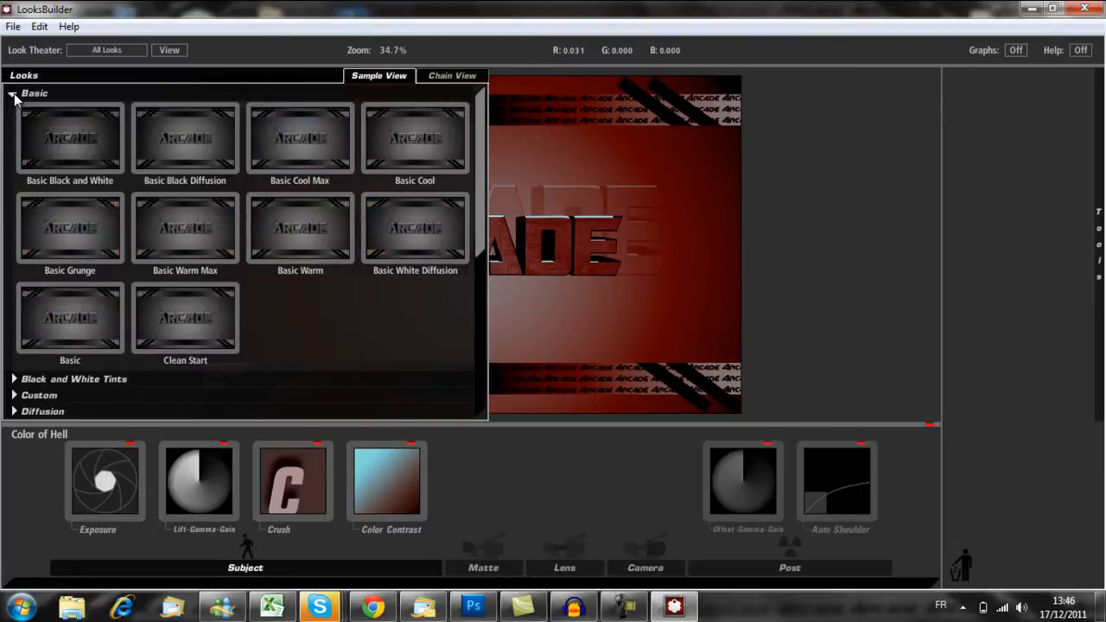
{"action": "mouse_move", "coordinate": [47, 136]}
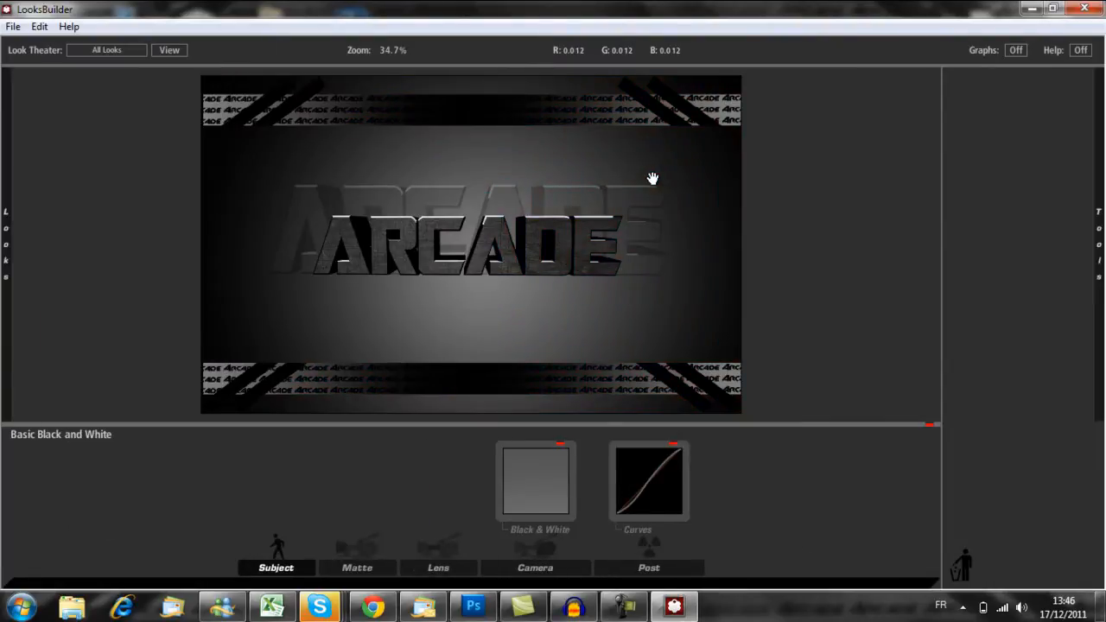
{"action": "mouse_move", "coordinate": [3, 165]}
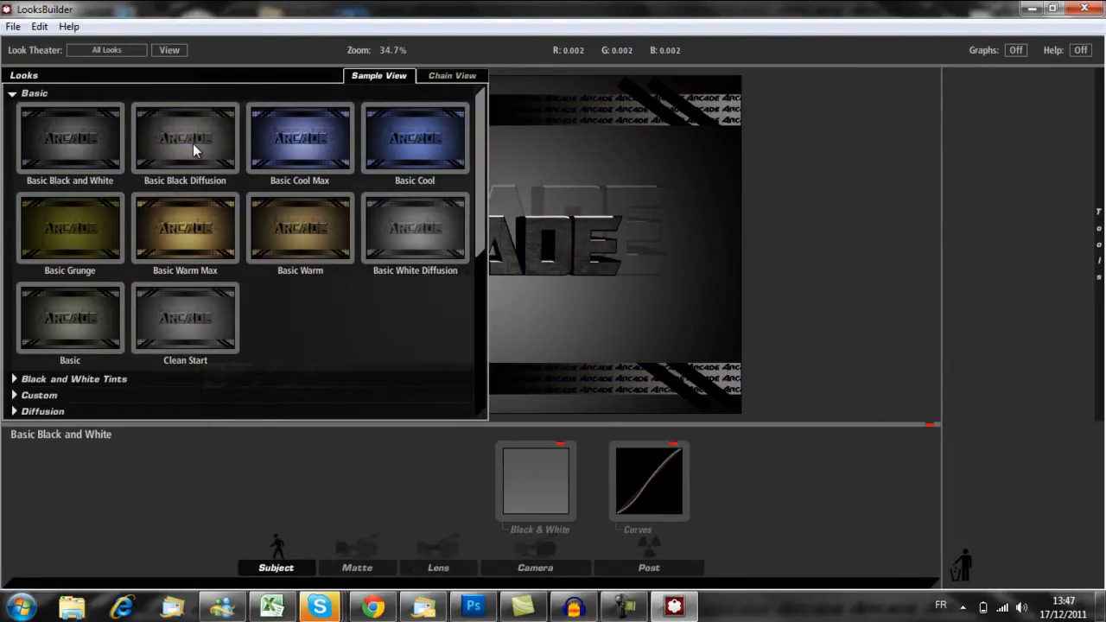
{"action": "mouse_move", "coordinate": [193, 149]}
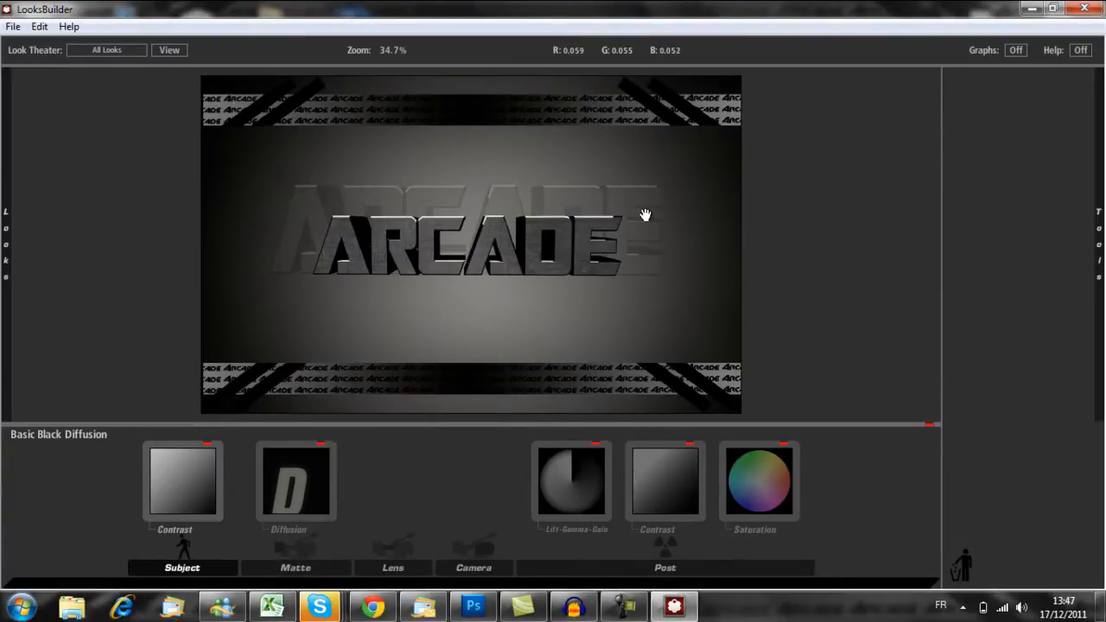
- Try the Horror looks Color of Hell, Deep Copper and Green Vision on the image one after another
{"action": "mouse_move", "coordinate": [5, 212]}
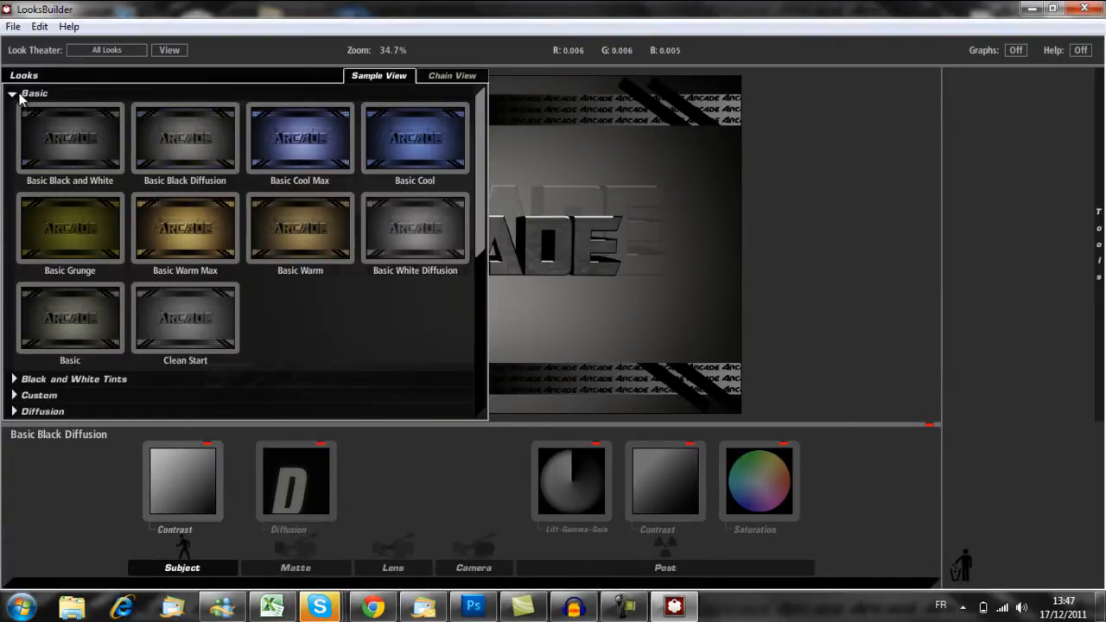
{"action": "left_click", "coordinate": [19, 95]}
{"action": "left_click", "coordinate": [53, 198]}
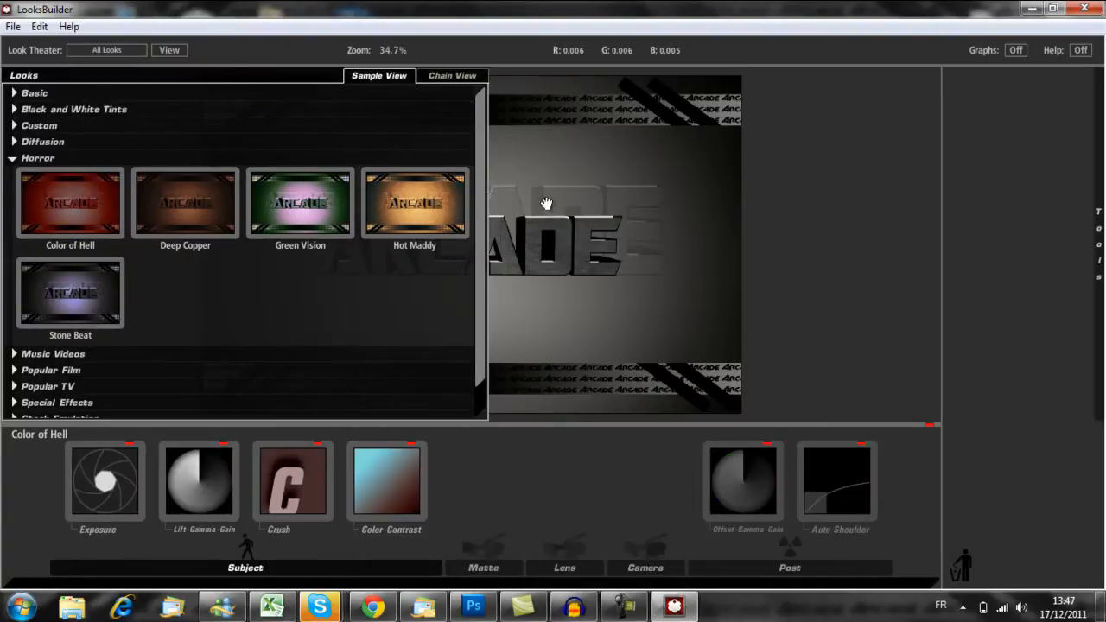
{"action": "mouse_move", "coordinate": [5, 229]}
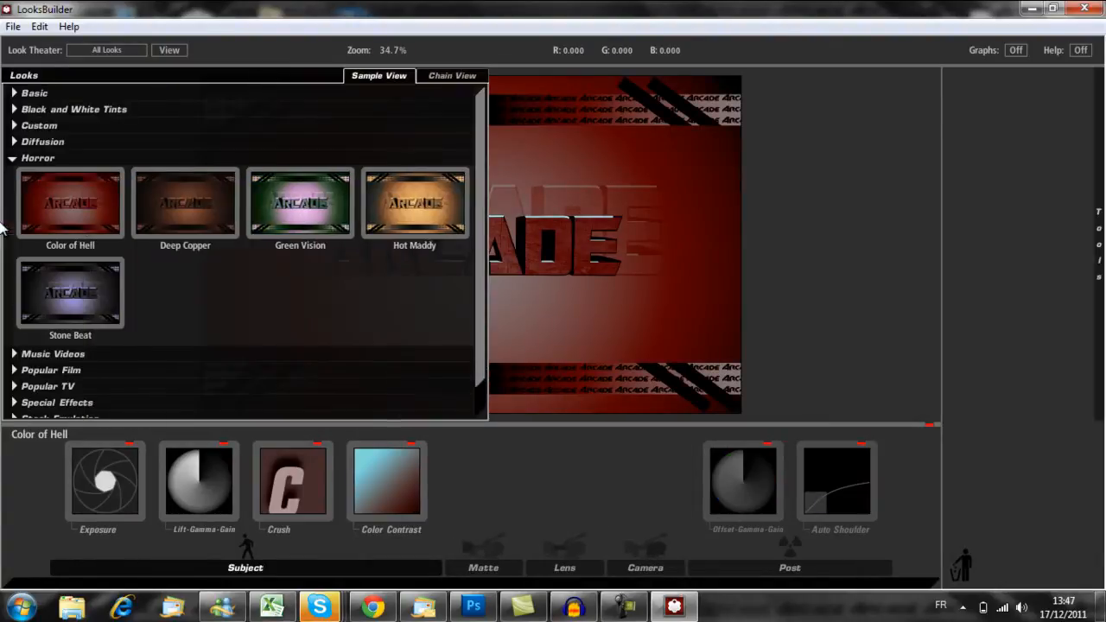
{"action": "left_click", "coordinate": [191, 216]}
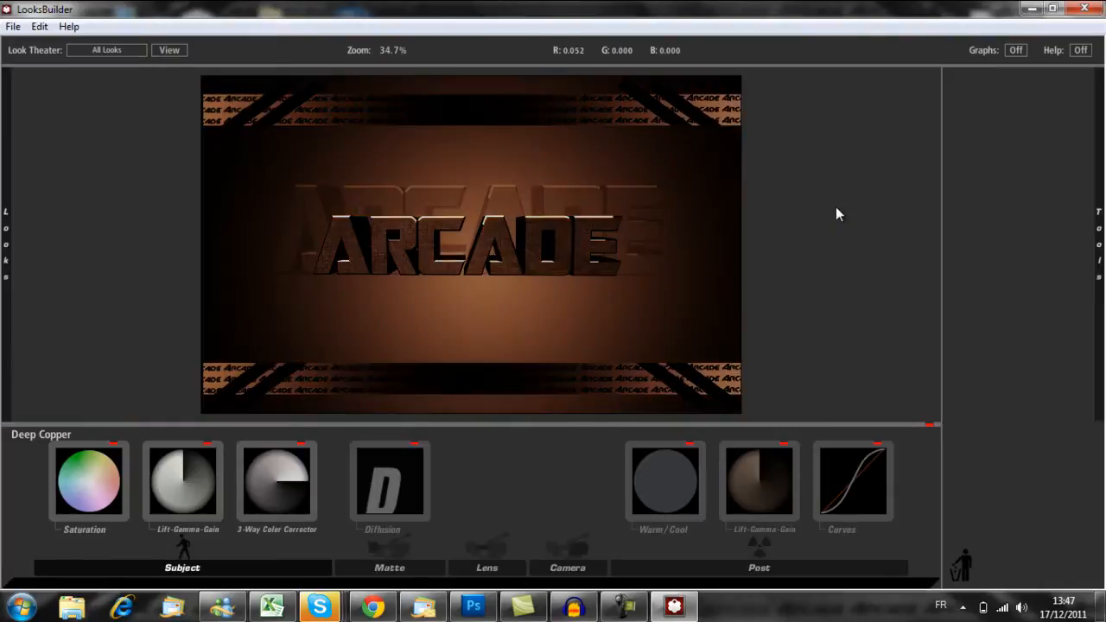
{"action": "mouse_move", "coordinate": [12, 243]}
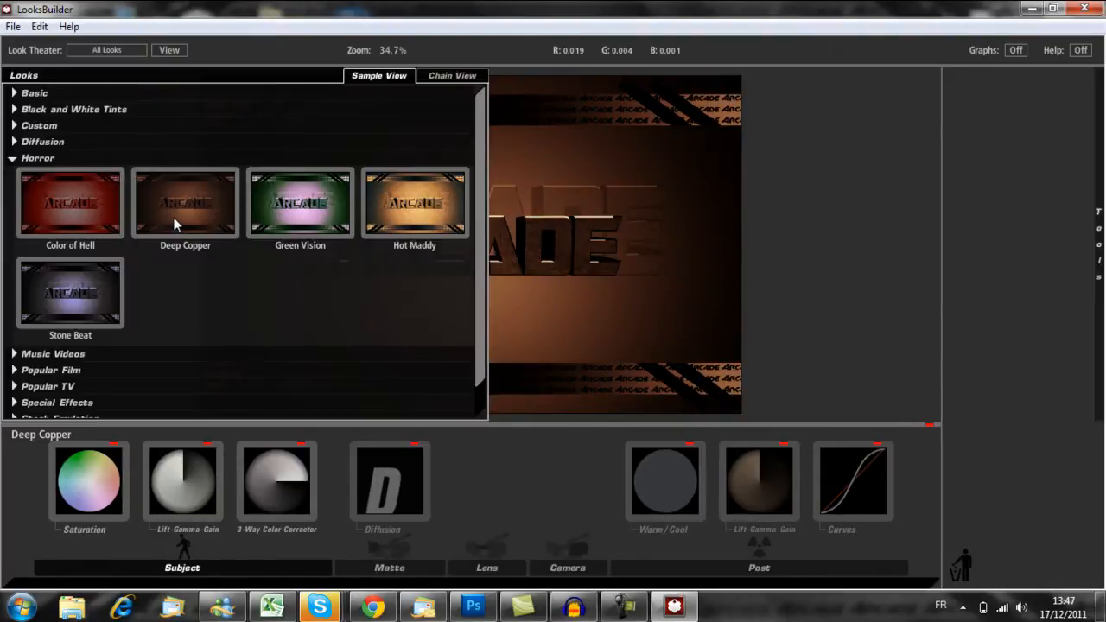
{"action": "left_click", "coordinate": [283, 207]}
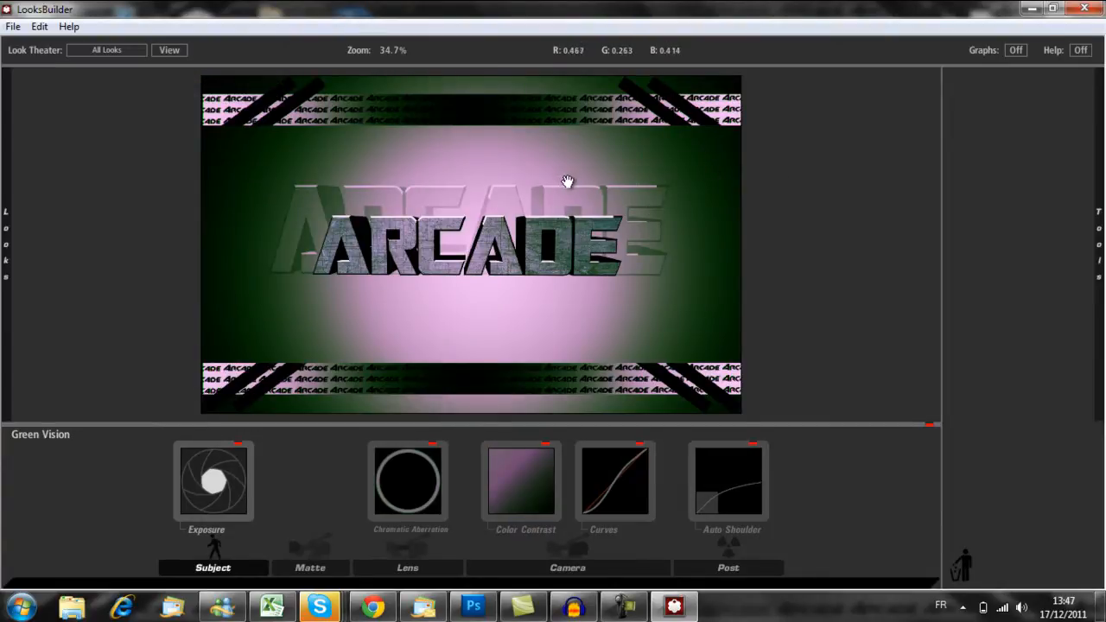
- Collapse the Horror category and examine the preset looks in the Popular TV category
{"action": "mouse_move", "coordinate": [2, 242]}
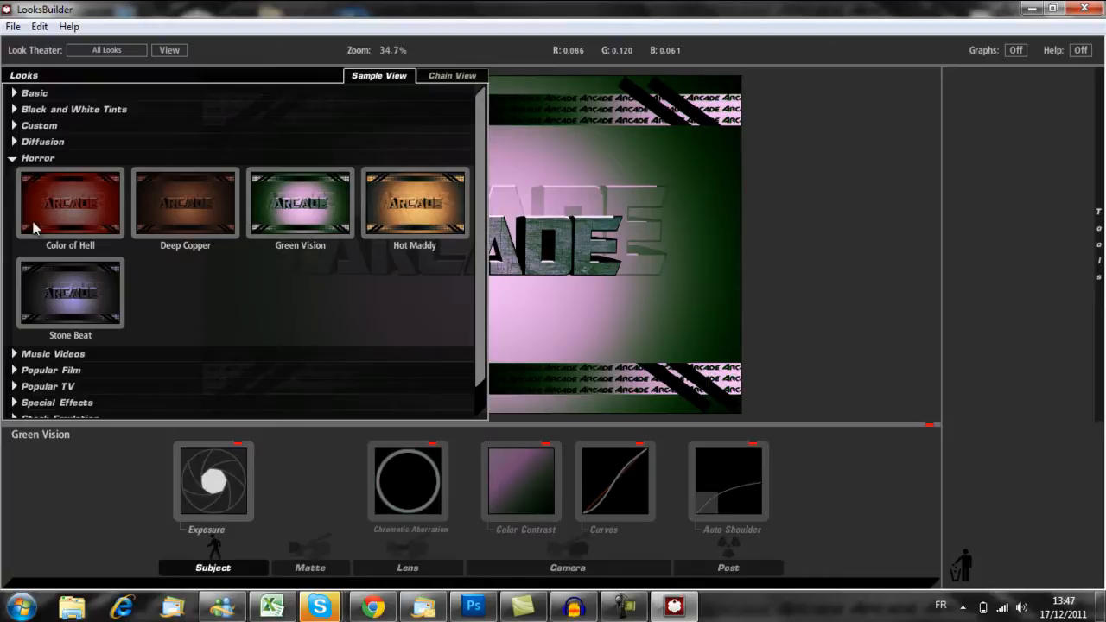
{"action": "left_click", "coordinate": [14, 159]}
{"action": "left_click", "coordinate": [14, 207]}
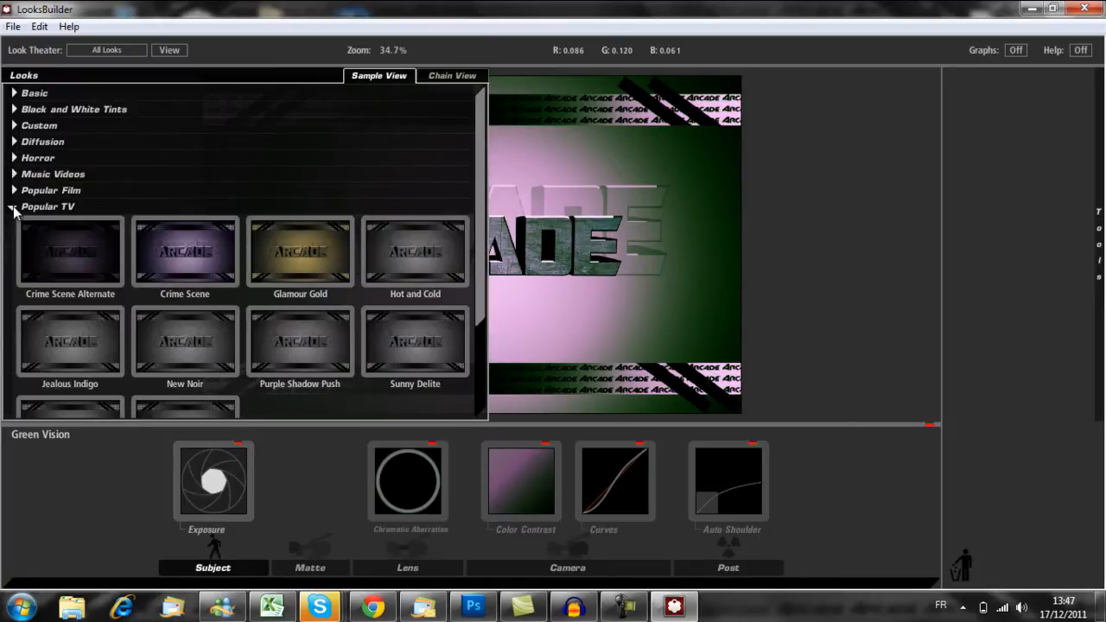
{"action": "scroll", "coordinate": [23, 226], "scroll_direction": "down", "scroll_amount": 3}
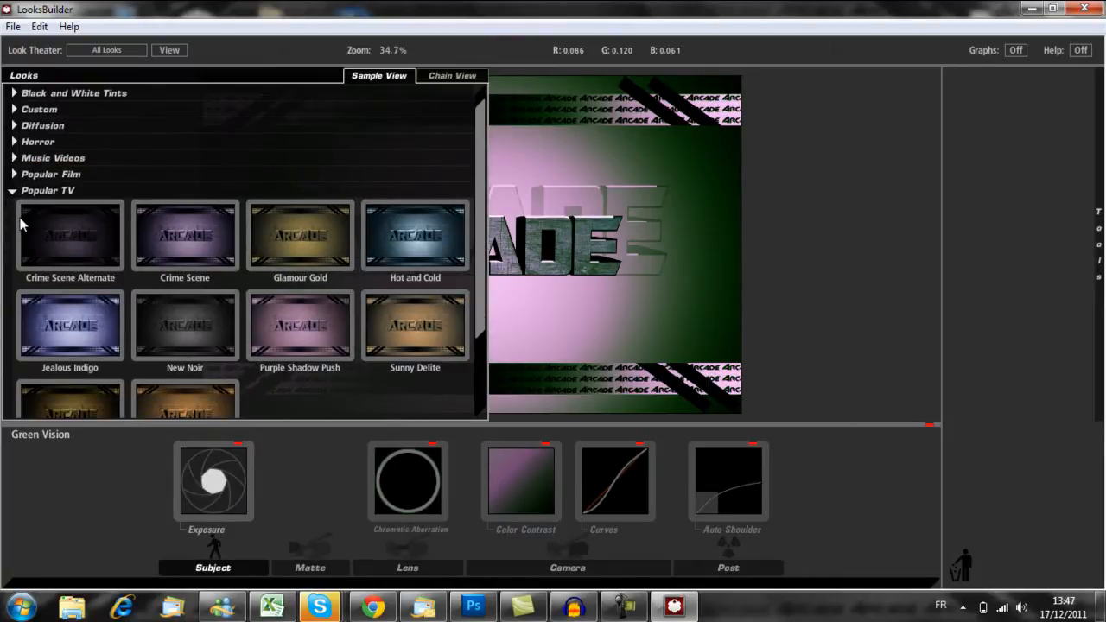
{"action": "scroll", "coordinate": [22, 220], "scroll_direction": "down", "scroll_amount": 1}
{"action": "scroll", "coordinate": [19, 194], "scroll_direction": "up", "scroll_amount": 2}
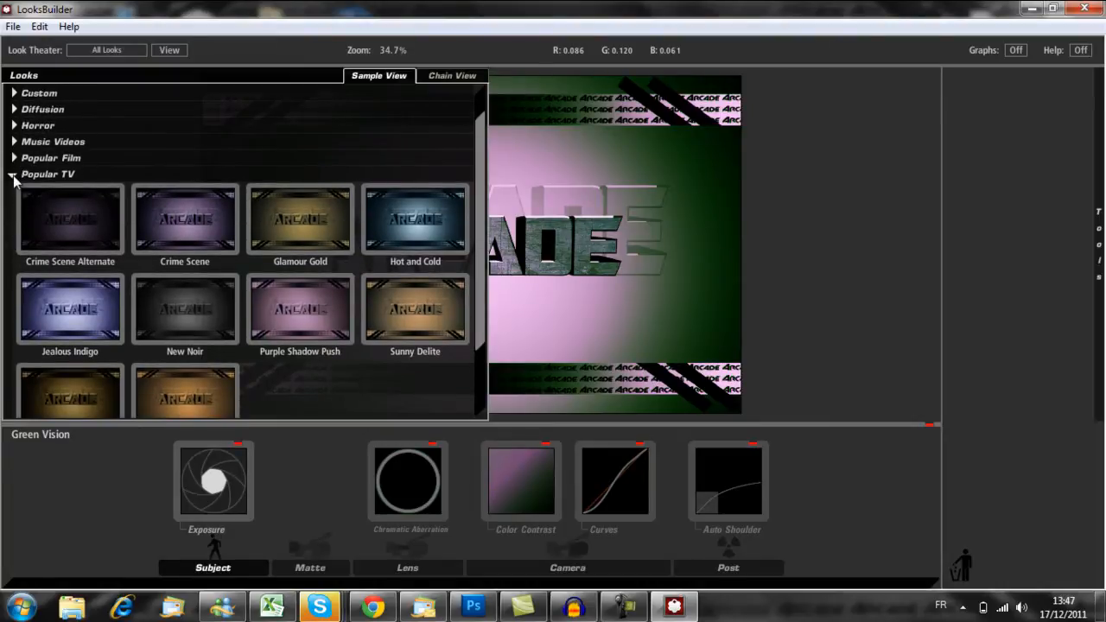
{"action": "left_click", "coordinate": [13, 174]}
{"action": "left_click", "coordinate": [12, 159]}
{"action": "left_click", "coordinate": [13, 163]}
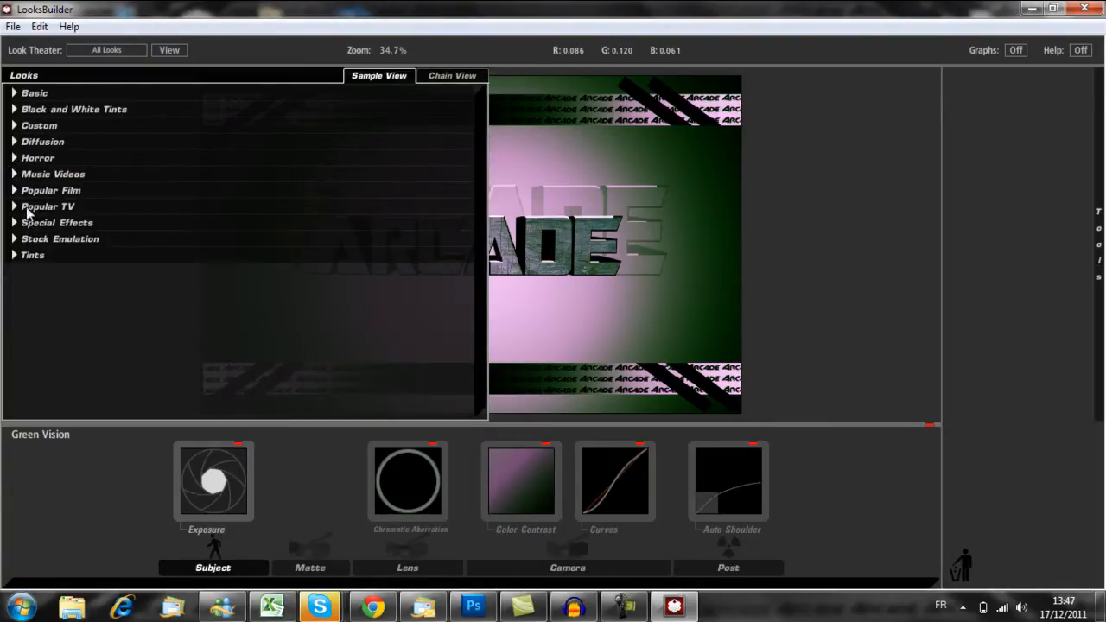
- Apply the Color of Hell look from the Horror category to the image
{"action": "left_click", "coordinate": [12, 161]}
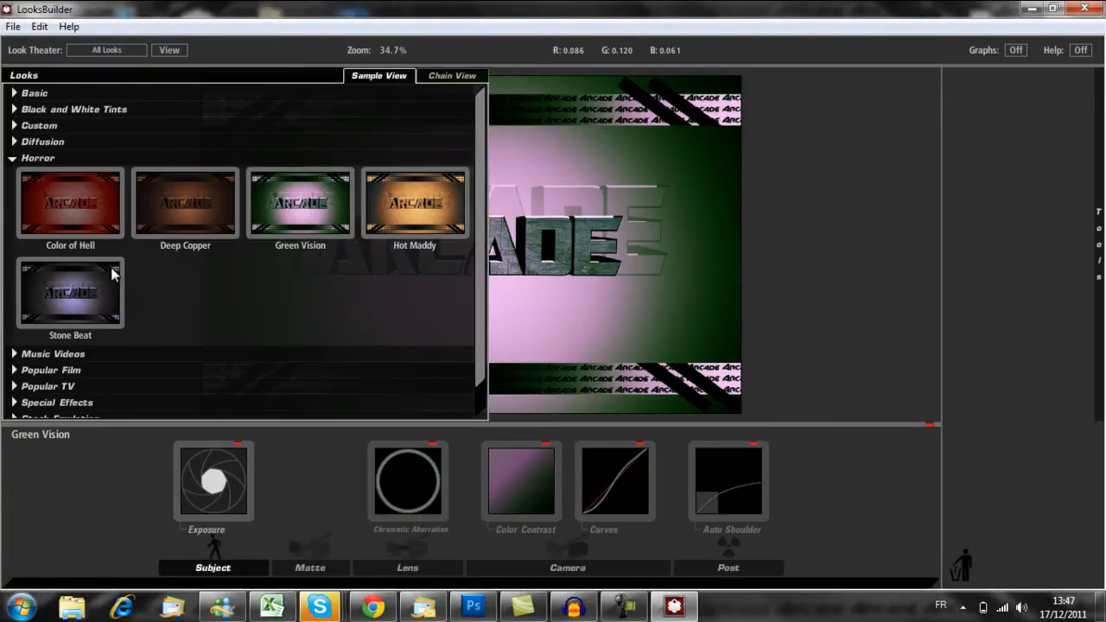
{"action": "left_click", "coordinate": [87, 210]}
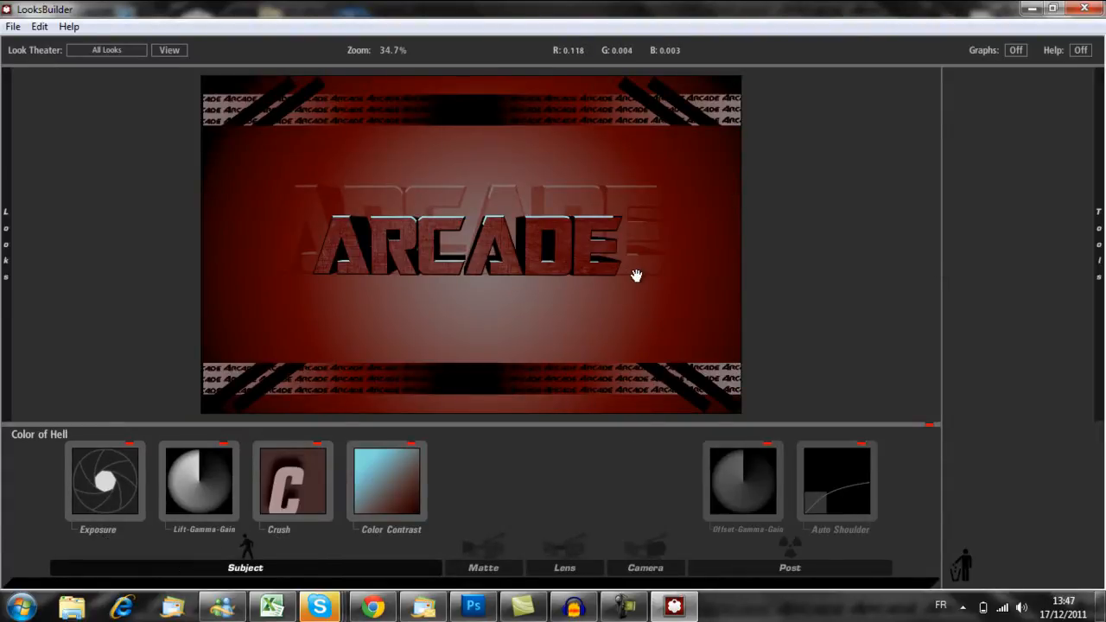
- Add a Vignette tool to the Lens stage of the look
{"action": "mouse_move", "coordinate": [1098, 246]}
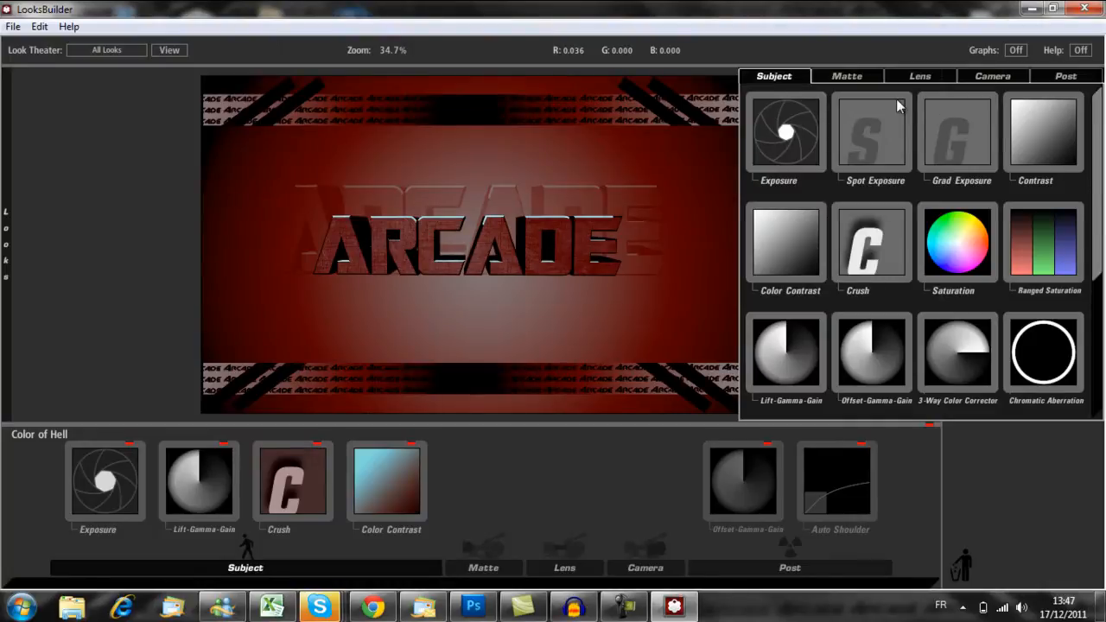
{"action": "left_click", "coordinate": [922, 77]}
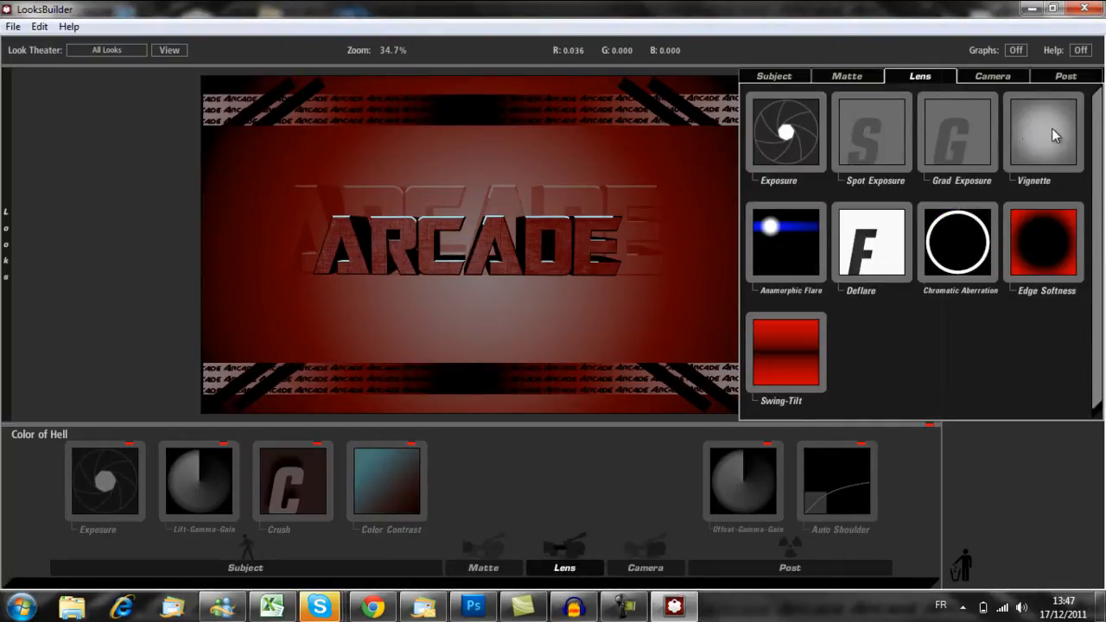
{"action": "left_click_drag", "start_coordinate": [1051, 128], "coordinate": [567, 475]}
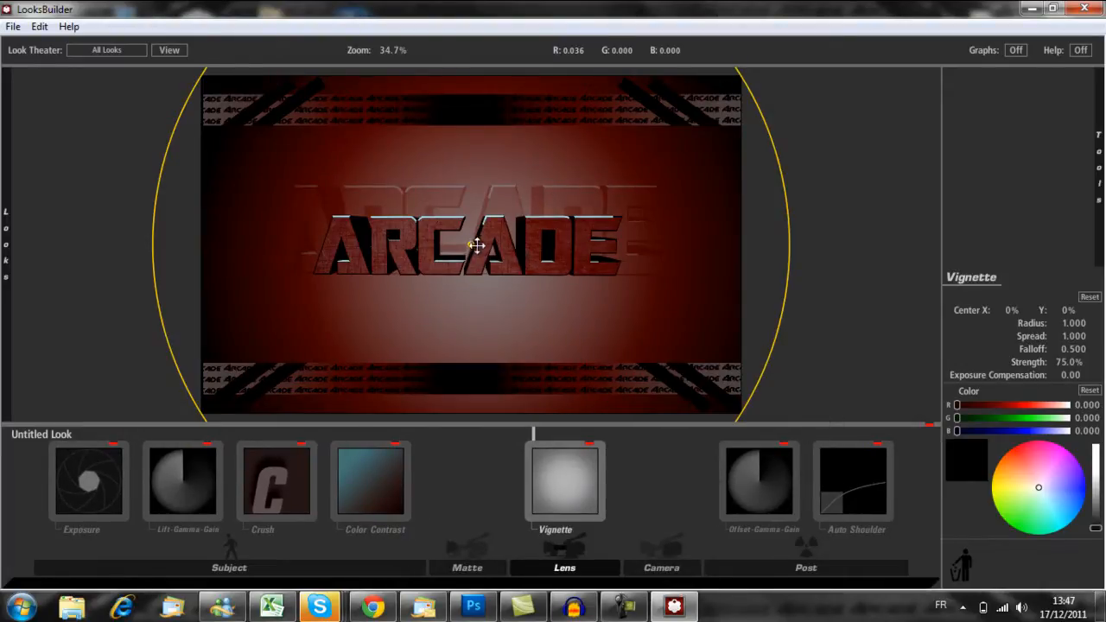
- Reduce the vignette's spread to about 0.485 and its radius to about 0.731 around the ARCADE text
{"action": "left_click_drag", "start_coordinate": [474, 245], "coordinate": [600, 344]}
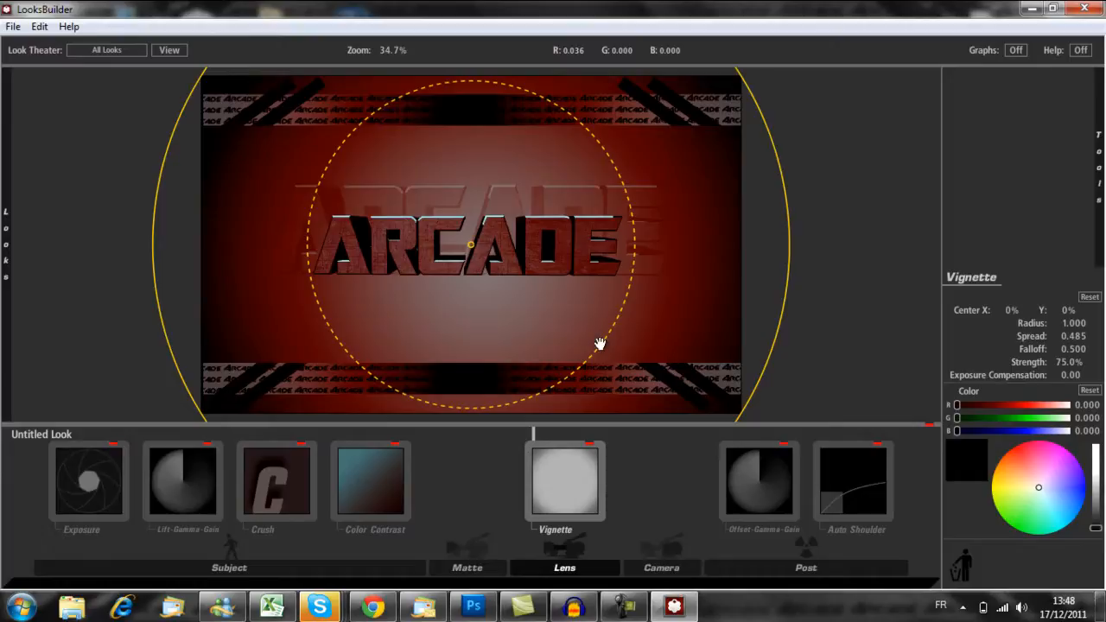
{"action": "left_click_drag", "start_coordinate": [789, 245], "coordinate": [704, 244]}
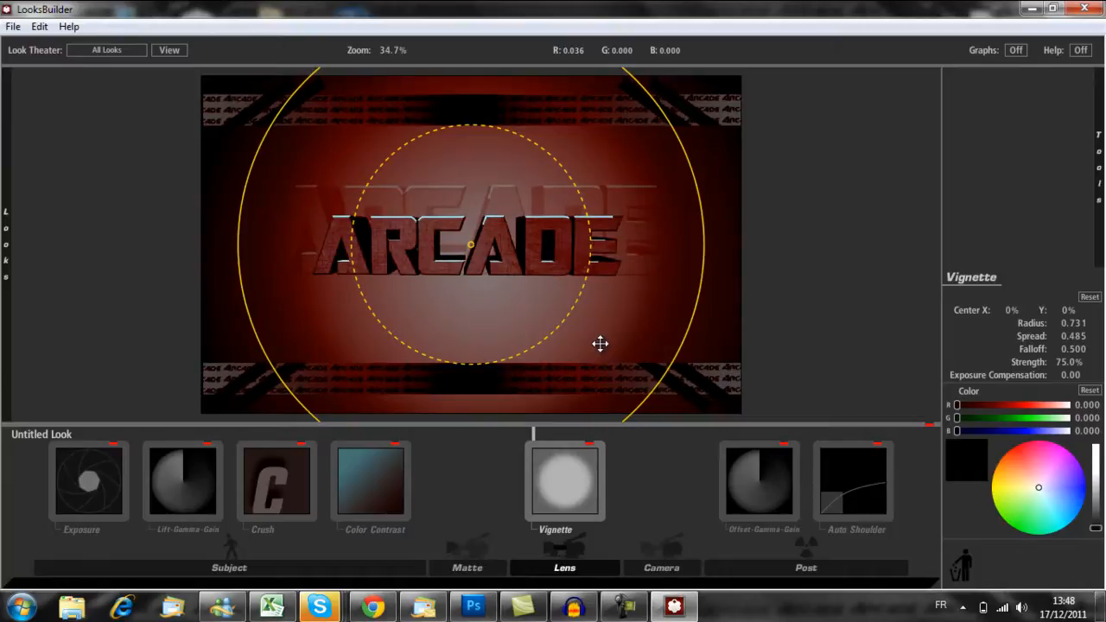
- Tighten the lens vignette's spread to about 0.303 around the ARCADE text
{"action": "left_click_drag", "start_coordinate": [566, 318], "coordinate": [600, 343]}
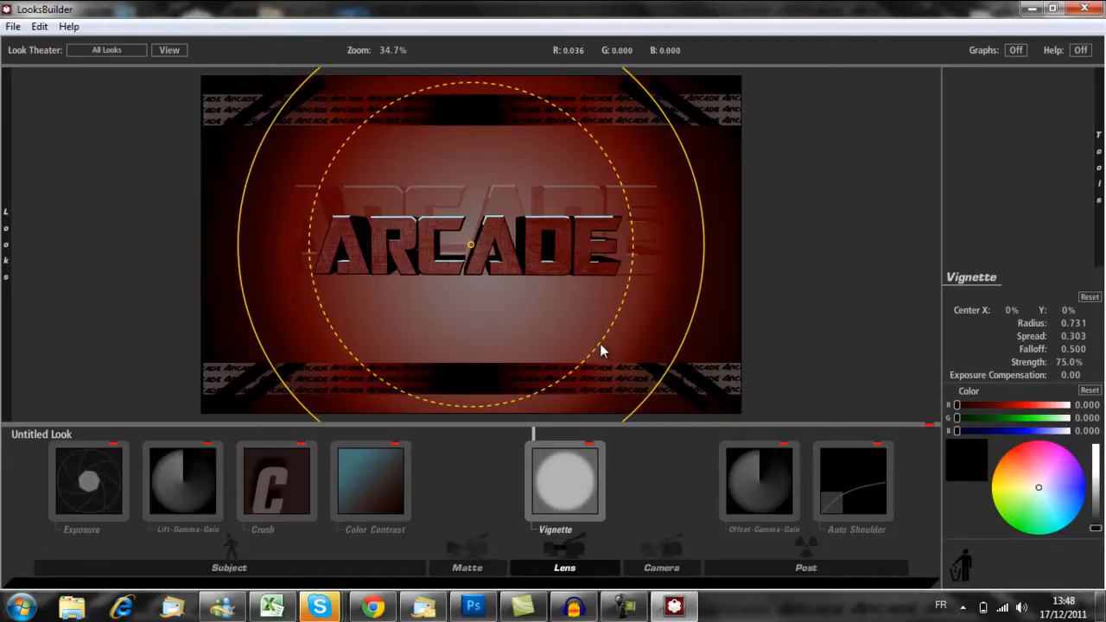
- Try a Swing-Tilt blur in the Lens stage with its centre shifted to about -8.8%, and delete the tool
{"action": "mouse_move", "coordinate": [1098, 168]}
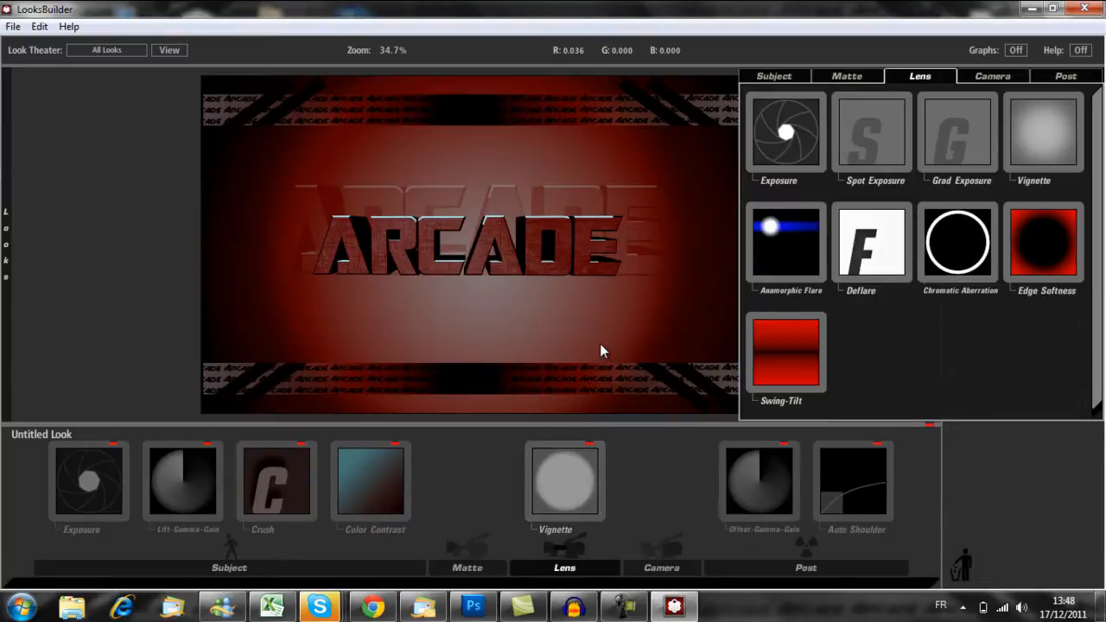
{"action": "left_click_drag", "start_coordinate": [785, 352], "coordinate": [529, 480]}
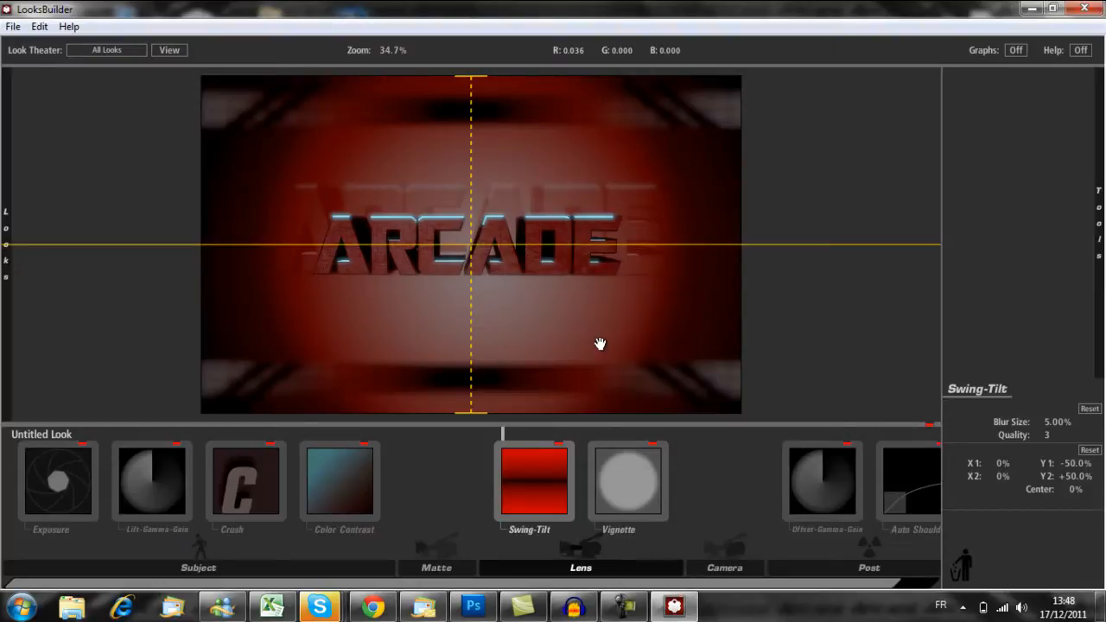
{"action": "mouse_move", "coordinate": [599, 344]}
{"action": "left_mouse_down"}
{"action": "mouse_move", "coordinate": [594, 371]}
{"action": "mouse_move", "coordinate": [599, 309]}
{"action": "mouse_move", "coordinate": [599, 343]}
{"action": "left_mouse_up"}
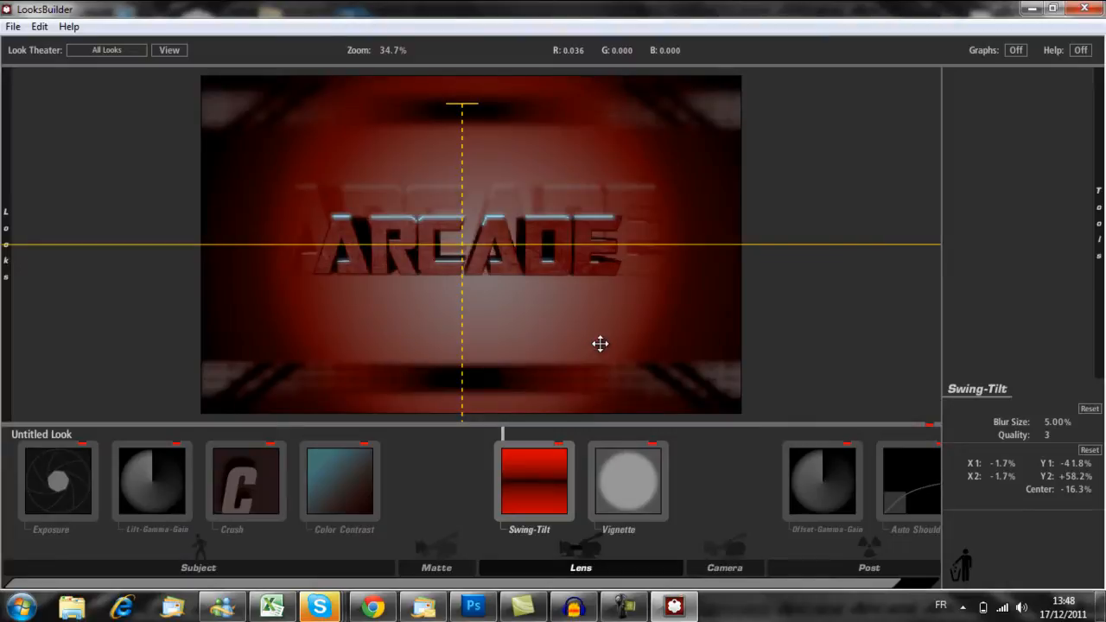
{"action": "left_click_drag", "start_coordinate": [600, 343], "coordinate": [599, 344]}
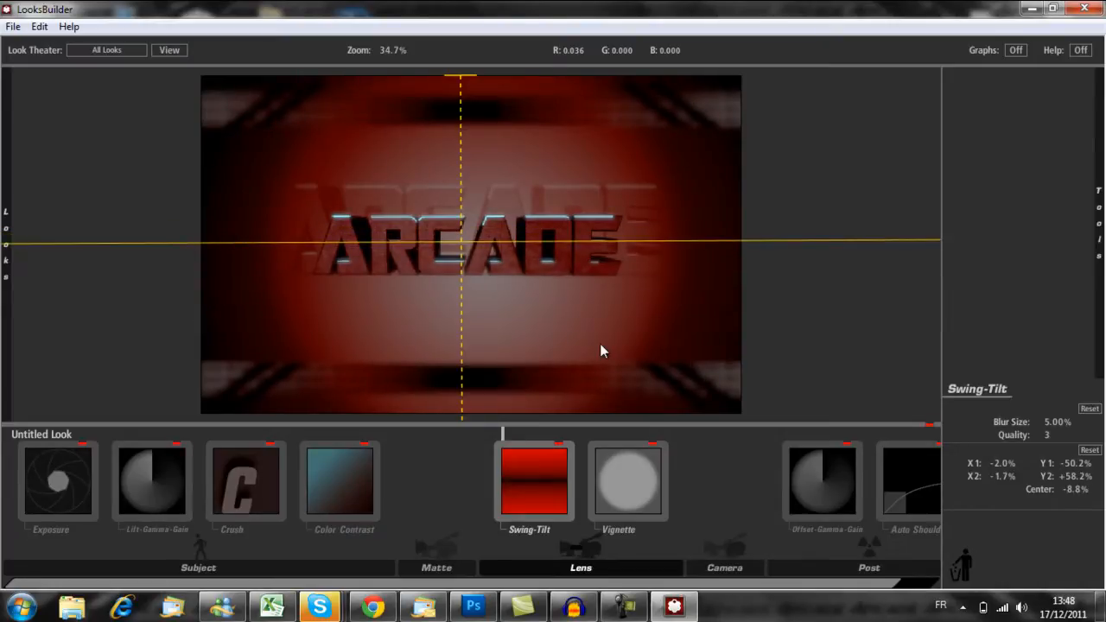
{"action": "key", "text": "Delete"}
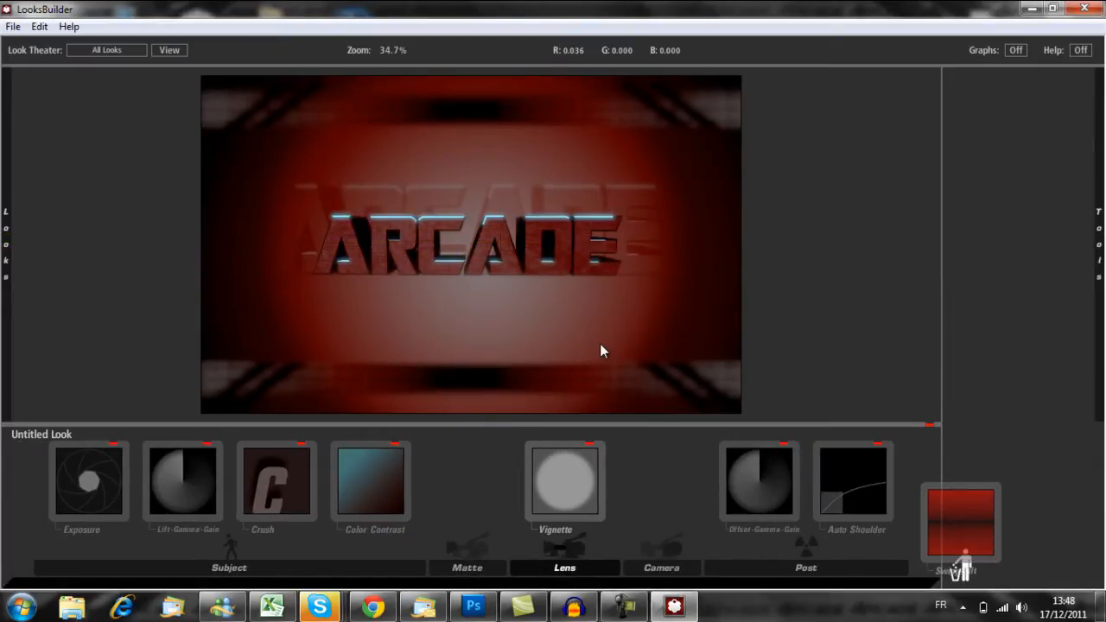
- Add an Edge Softness tool to the Lens stage and reduce its spread to about 0.450
{"action": "mouse_move", "coordinate": [1098, 245]}
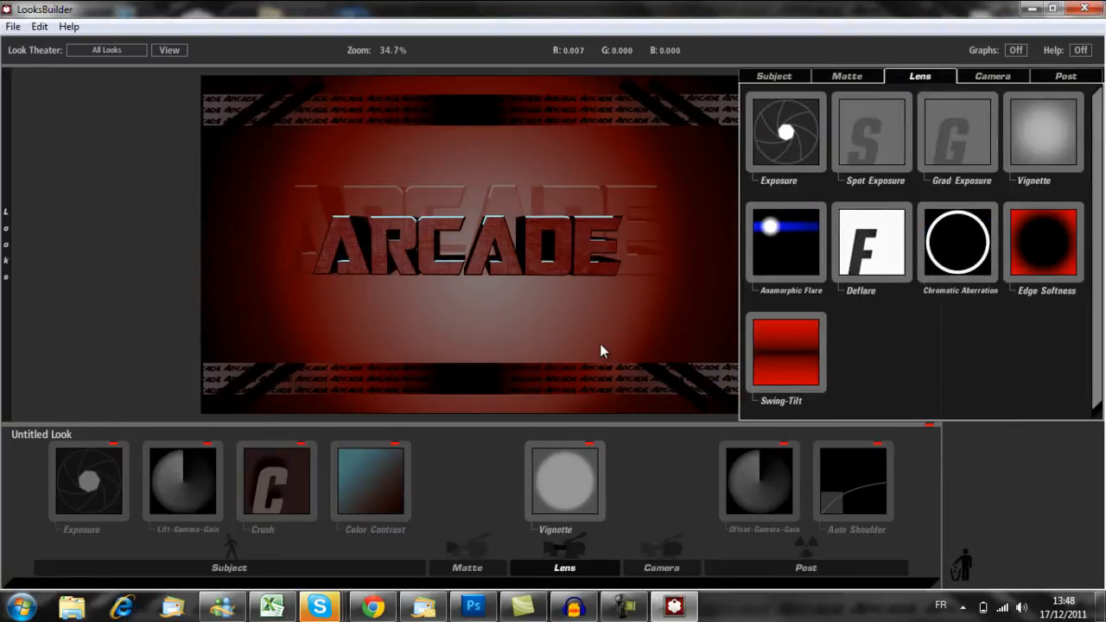
{"action": "left_click_drag", "start_coordinate": [1043, 242], "coordinate": [464, 463]}
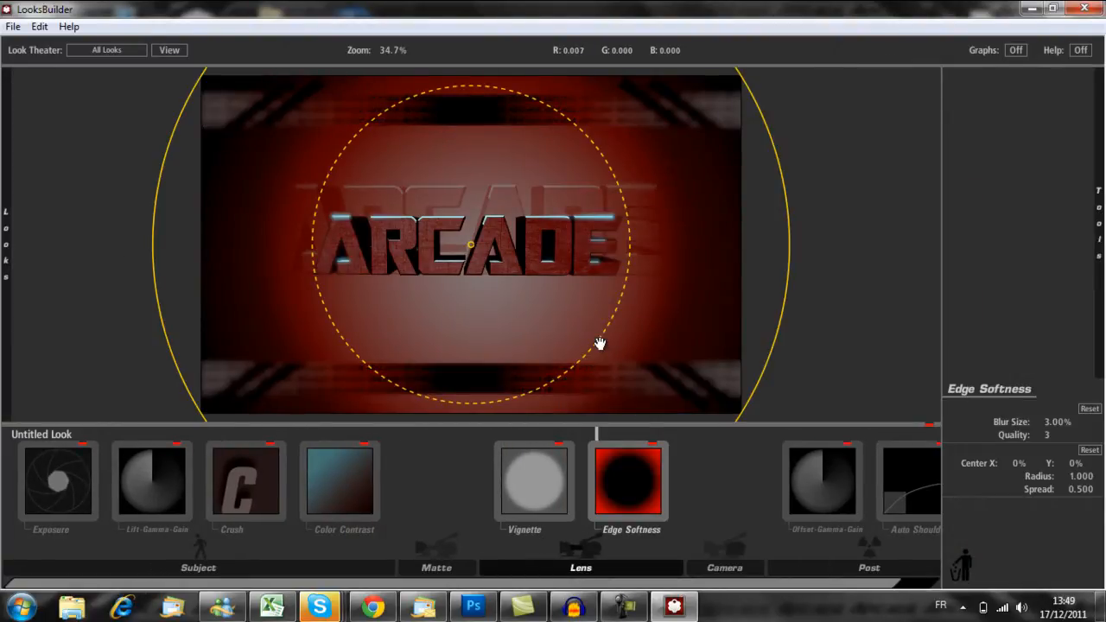
{"action": "left_click_drag", "start_coordinate": [600, 343], "coordinate": [608, 350]}
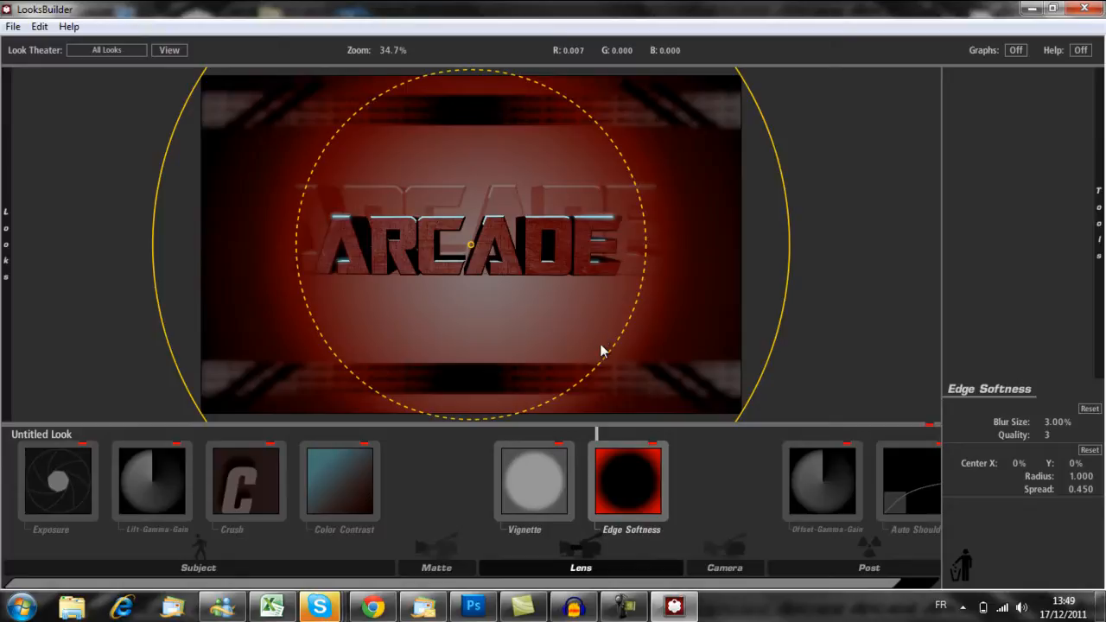
{"action": "mouse_move", "coordinate": [600, 344]}
{"action": "left_mouse_down"}
{"action": "mouse_move", "coordinate": [580, 329]}
{"action": "mouse_move", "coordinate": [600, 344]}
{"action": "left_mouse_up"}
{"action": "left_click", "coordinate": [600, 343]}
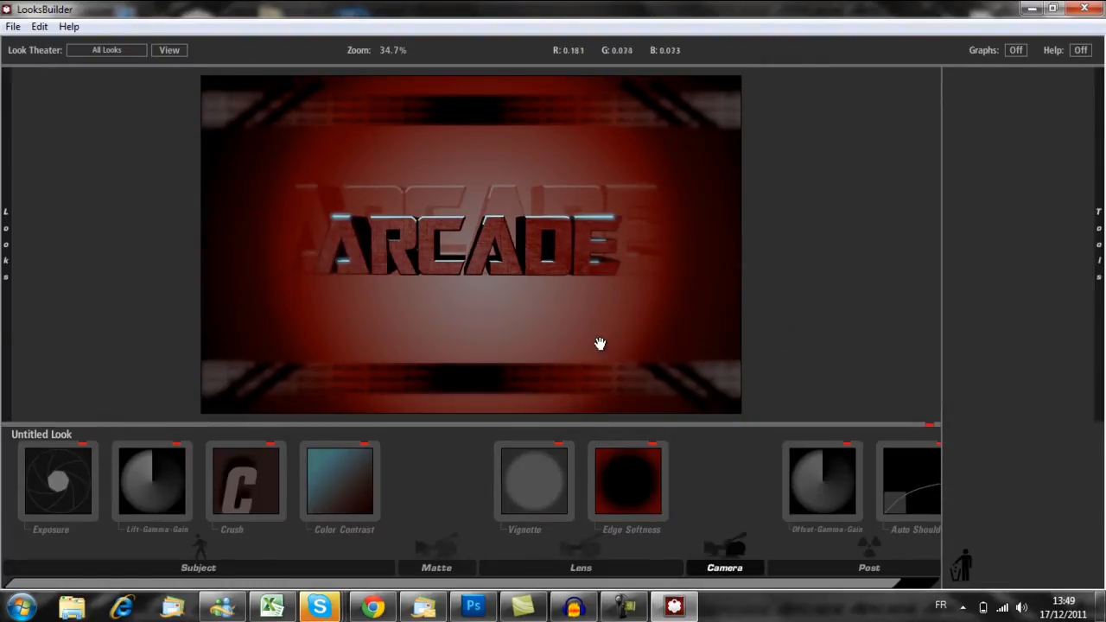
- Collapse the Horror category and apply the Slam Saturation look from the Music Videos category to the image
{"action": "key", "text": "t"}
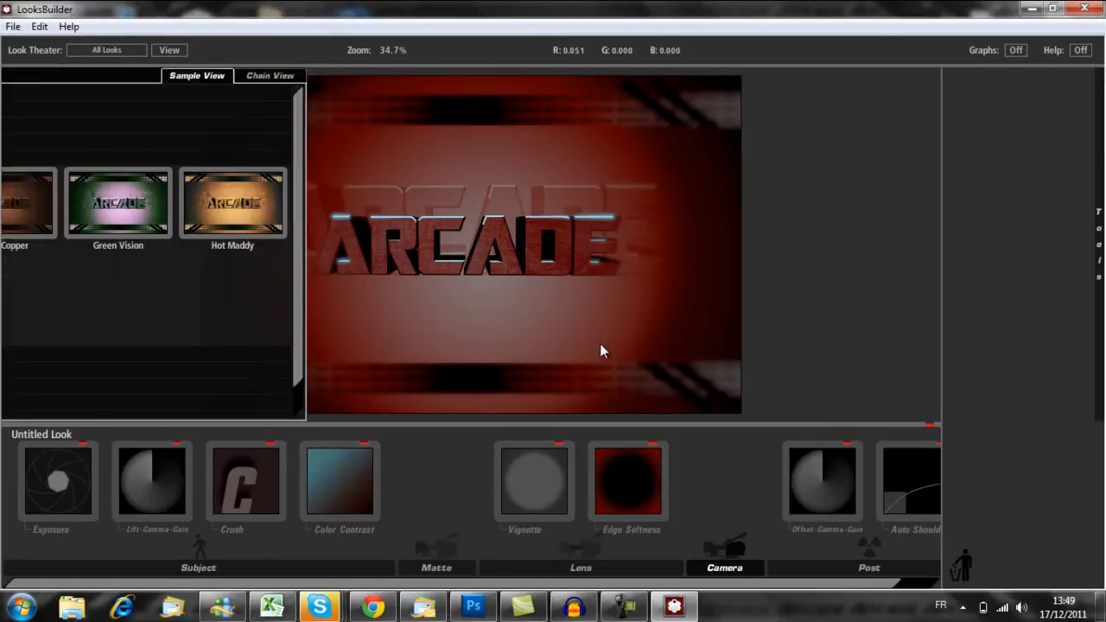
{"action": "left_click", "coordinate": [12, 158]}
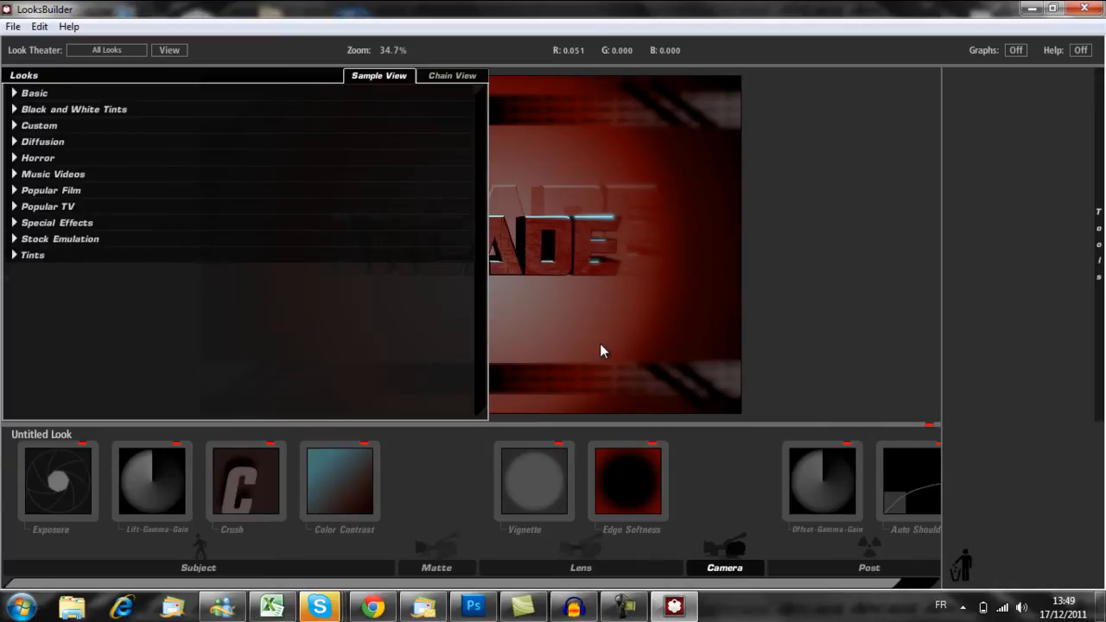
{"action": "left_click", "coordinate": [14, 174]}
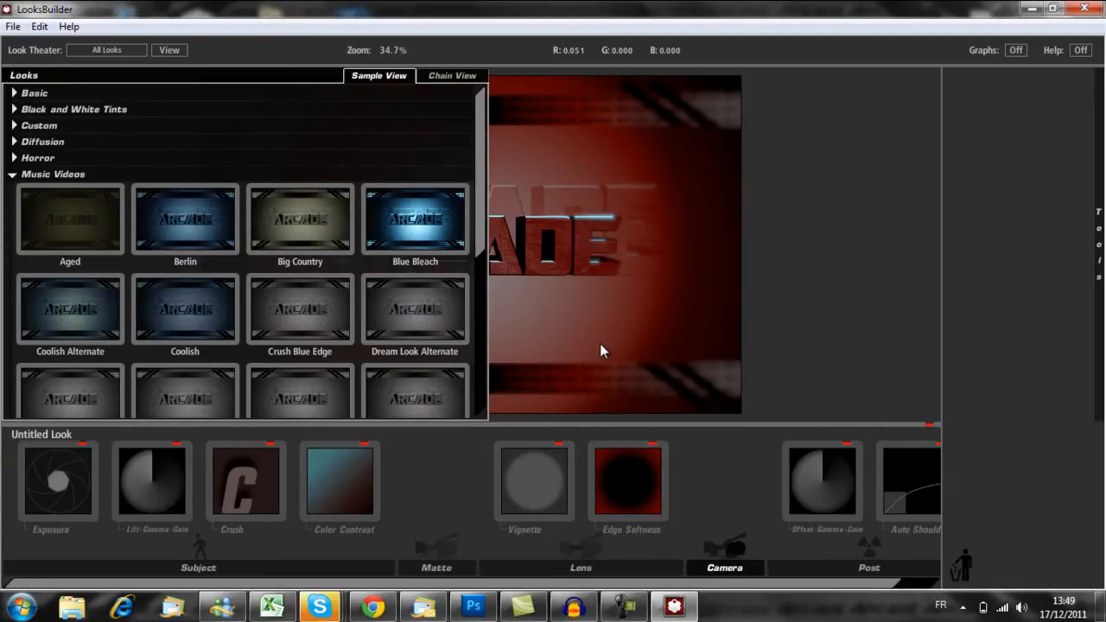
{"action": "scroll", "coordinate": [242, 250], "scroll_direction": "down", "scroll_amount": 3}
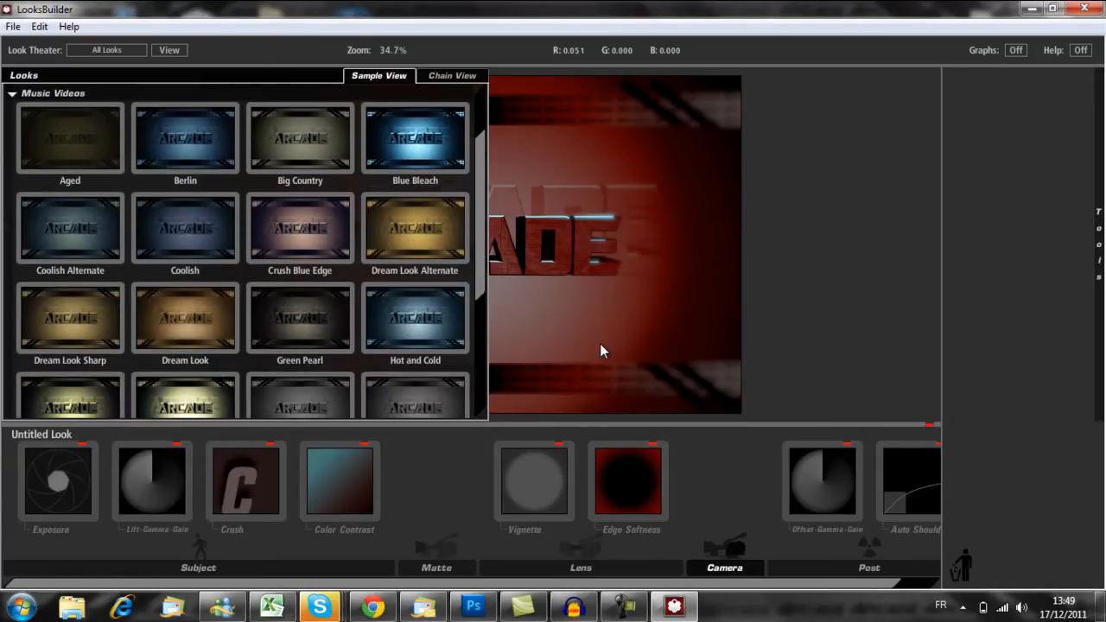
{"action": "scroll", "coordinate": [241, 251], "scroll_direction": "down", "scroll_amount": 3}
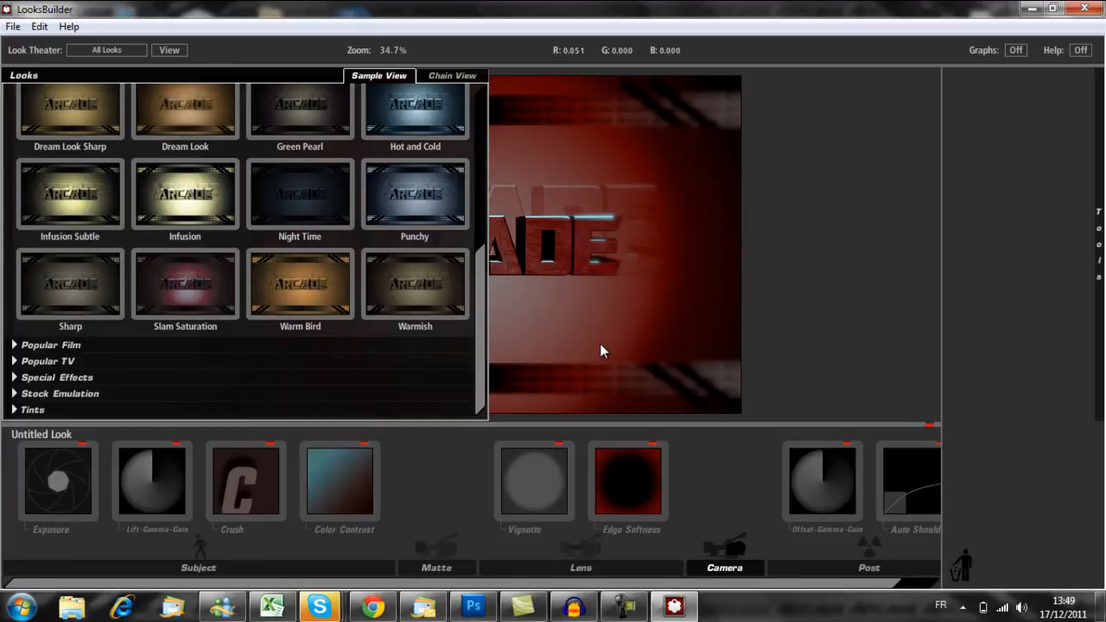
{"action": "left_click", "coordinate": [185, 283]}
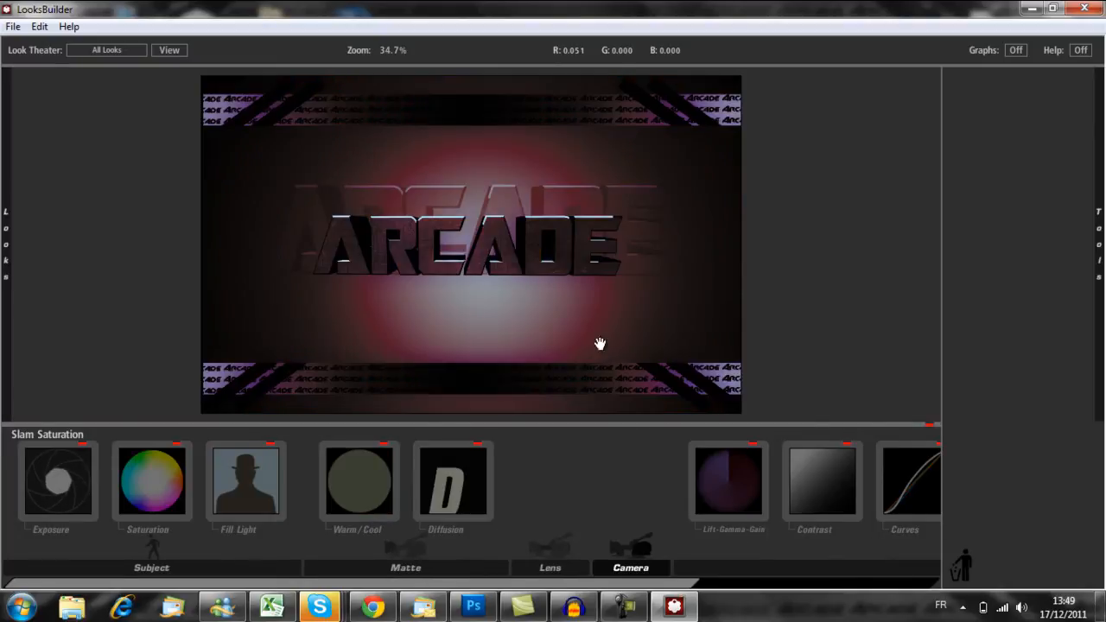